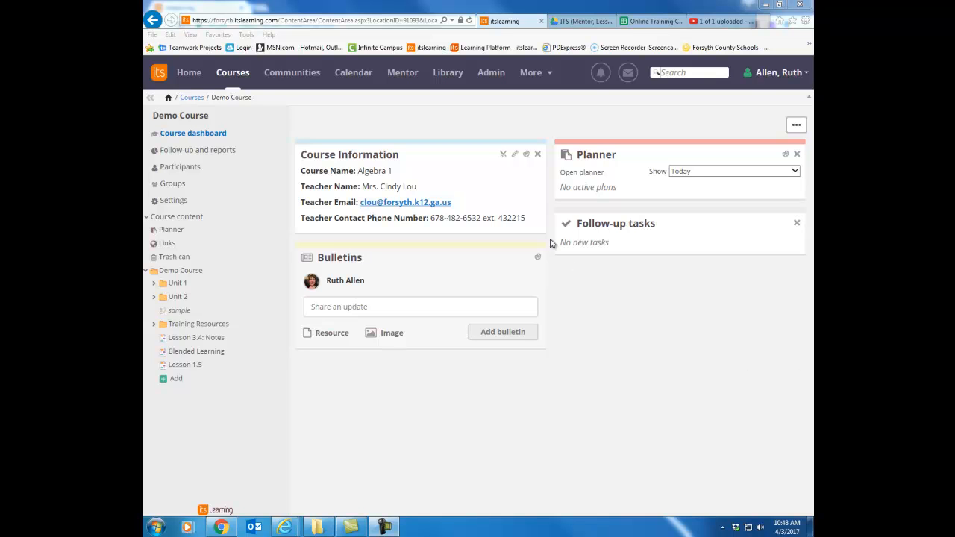
Add a new plan in the Demo Course planner and preview it in list view before returning to table view.
click(171, 230)
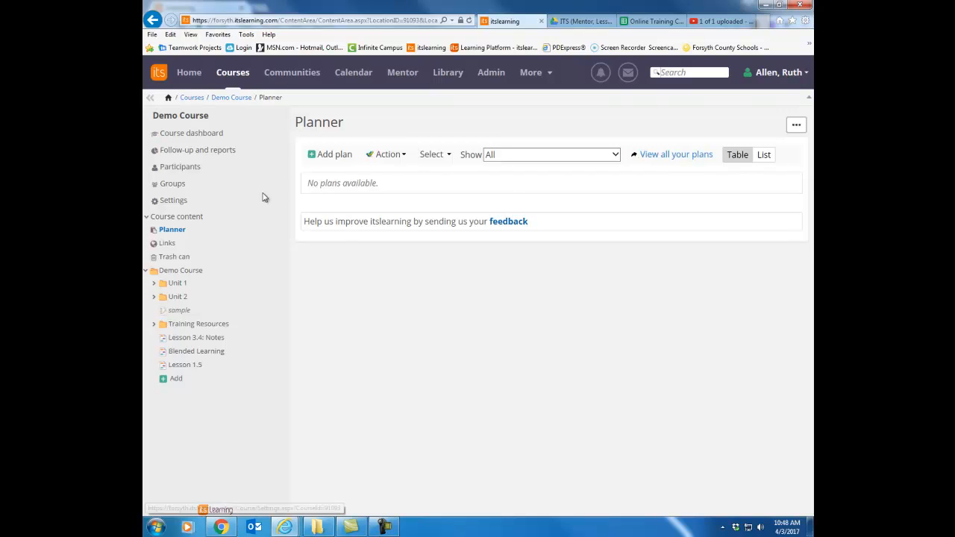
click(328, 155)
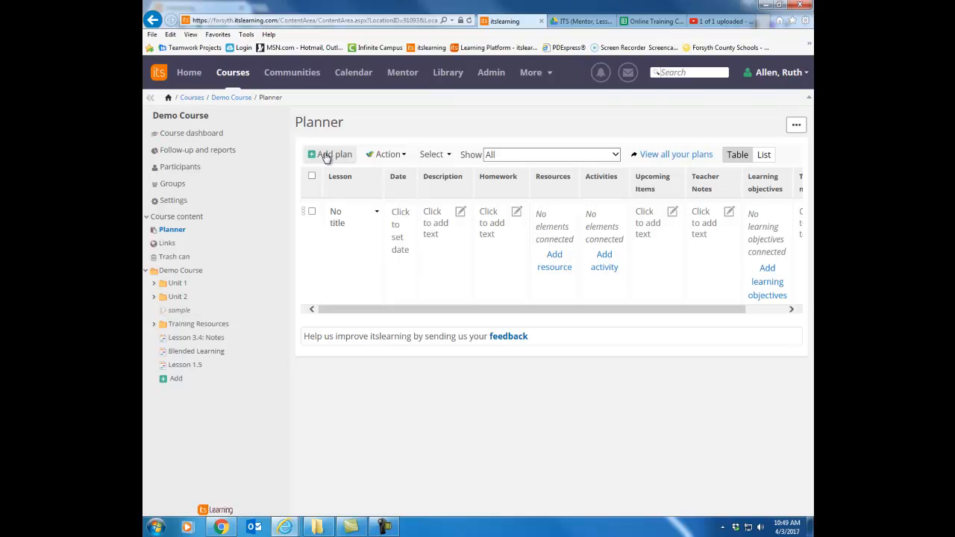
click(762, 157)
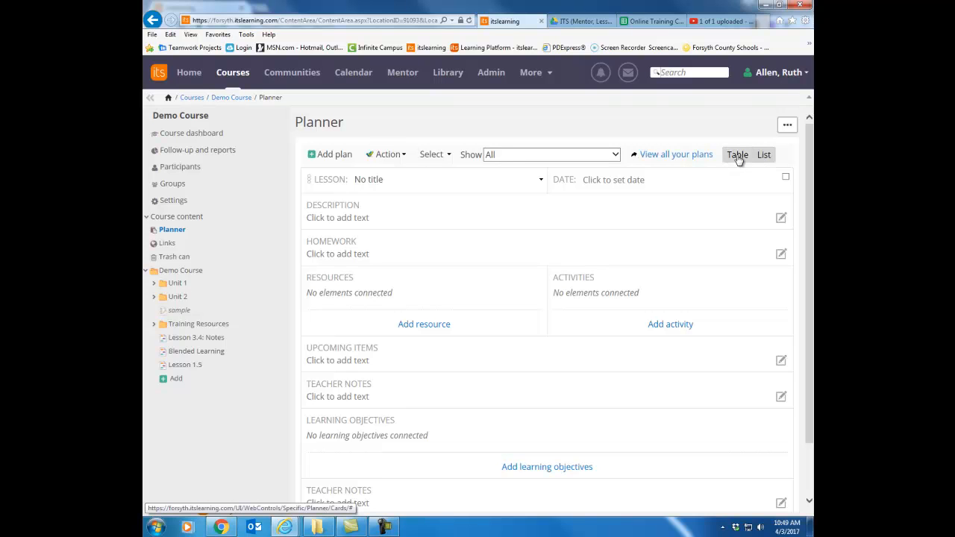
click(738, 159)
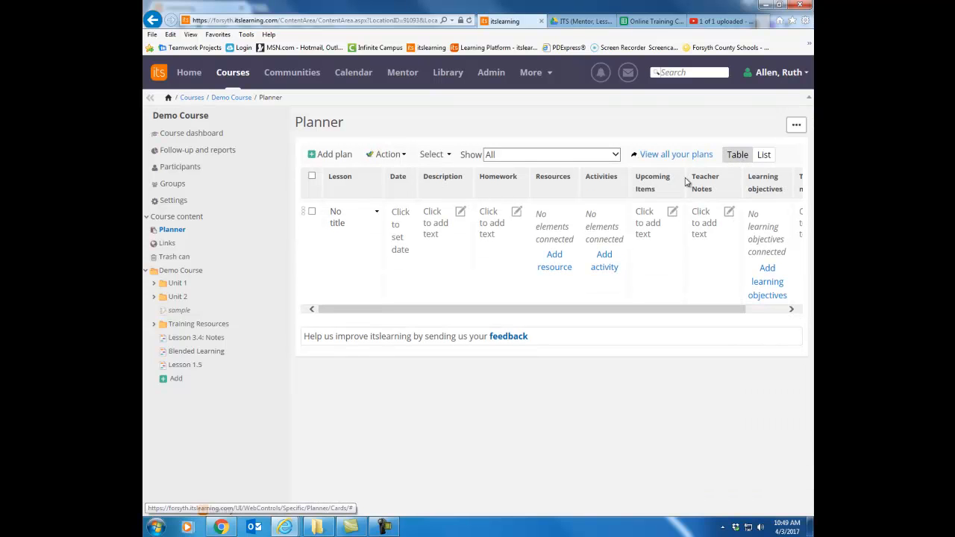
Title the new plan's lesson "Creating itslearning Tests".
click(339, 225)
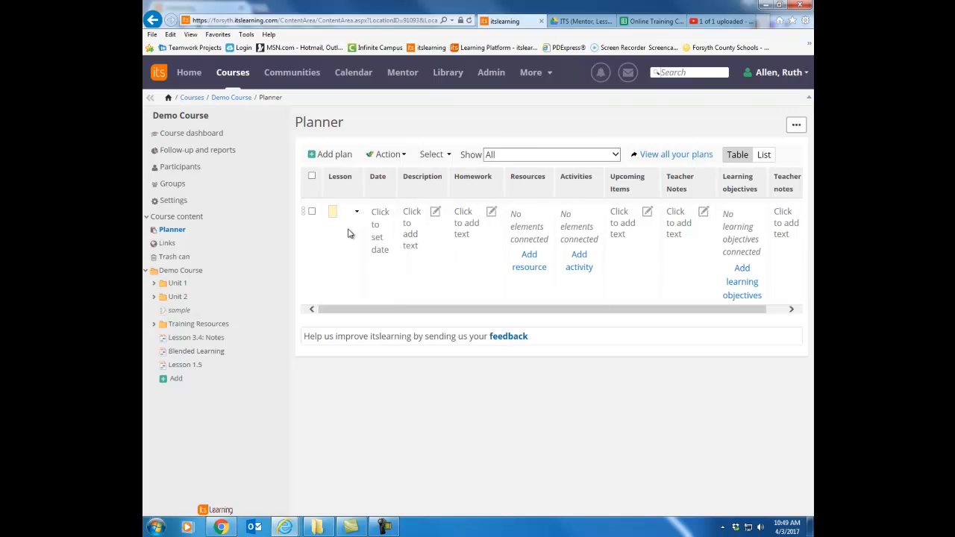
text(Preading Unitle here its)
click(407, 291)
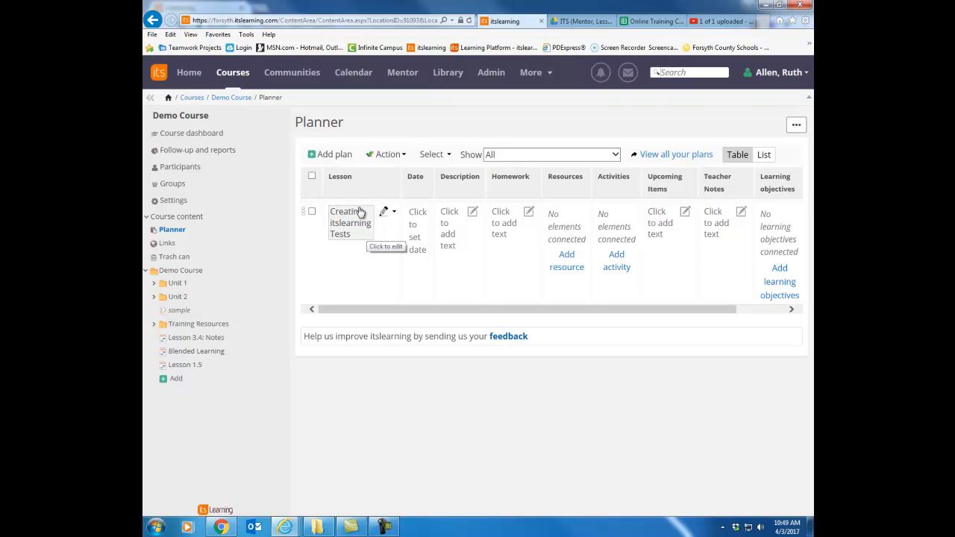
Set the lesson's start and stop date to 4/3/2017, using the date-only option.
click(418, 221)
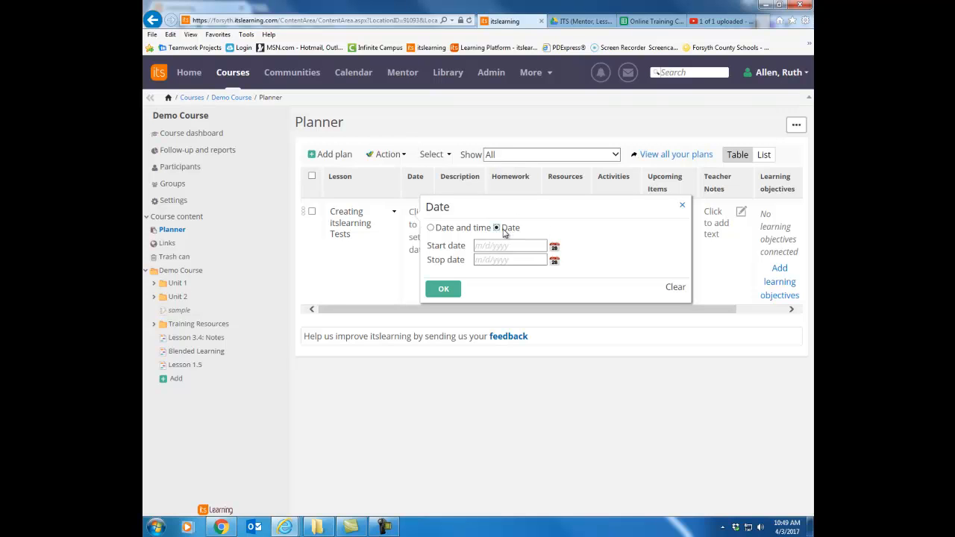
click(555, 247)
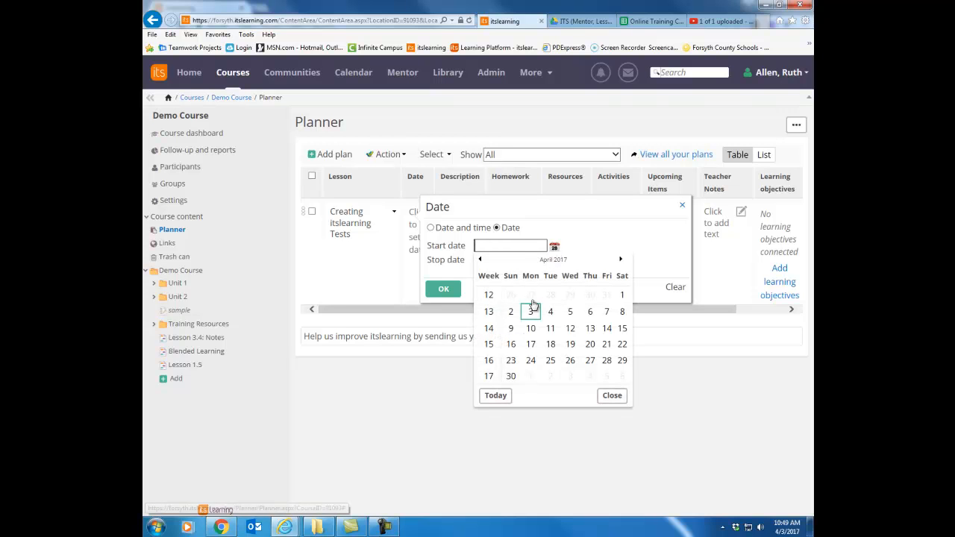
click(532, 313)
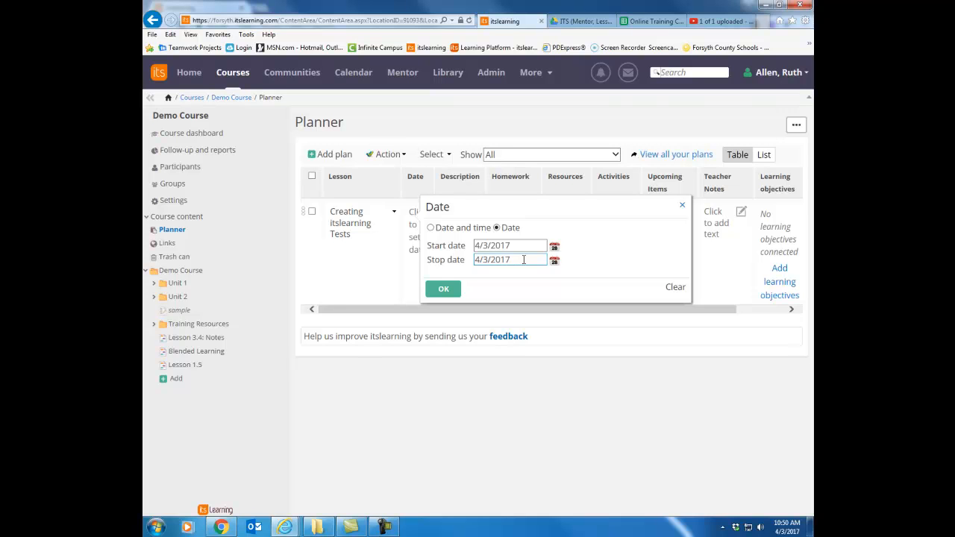
click(443, 289)
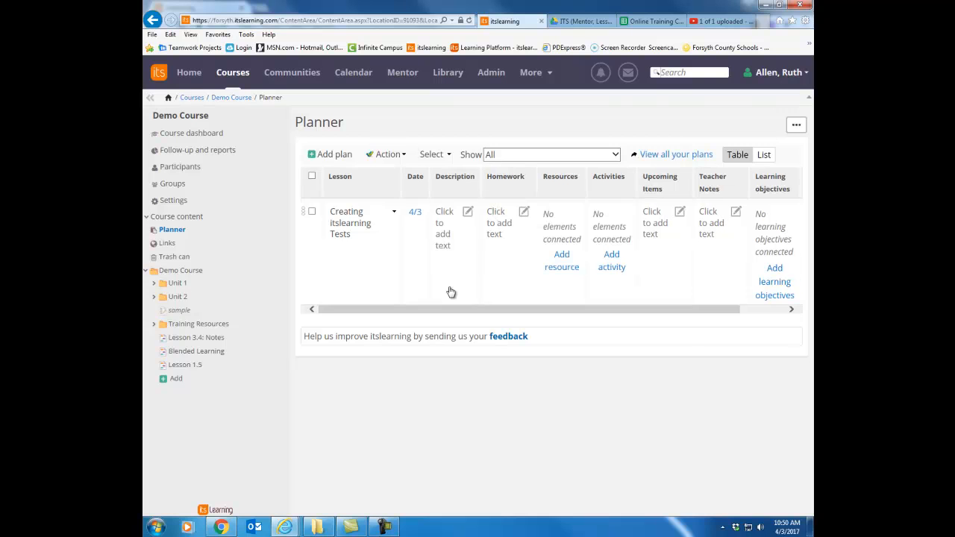
Begin the lesson's description as a bulleted list with the items "Helpful Hints" and "Taking an Online Test".
click(468, 214)
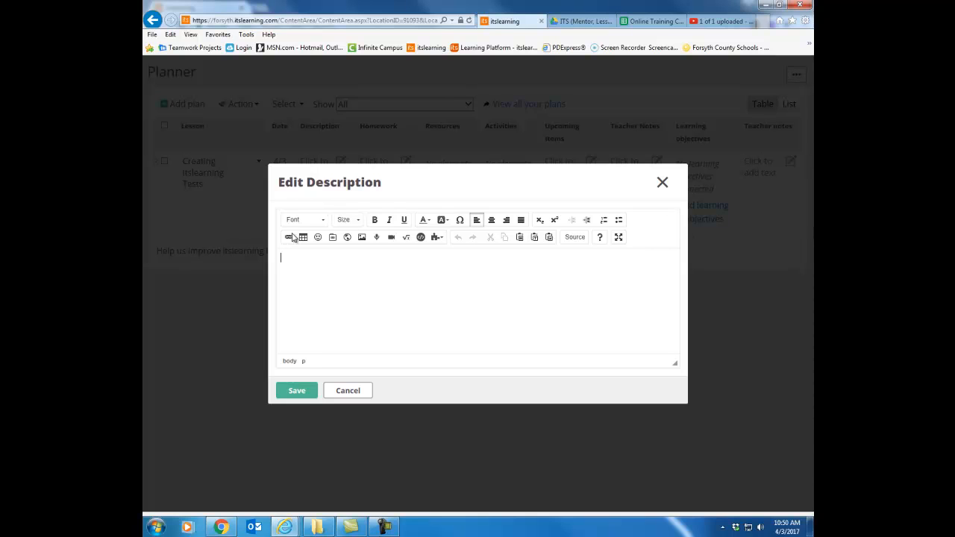
click(620, 221)
text(Helpful Hints)
key(Return)
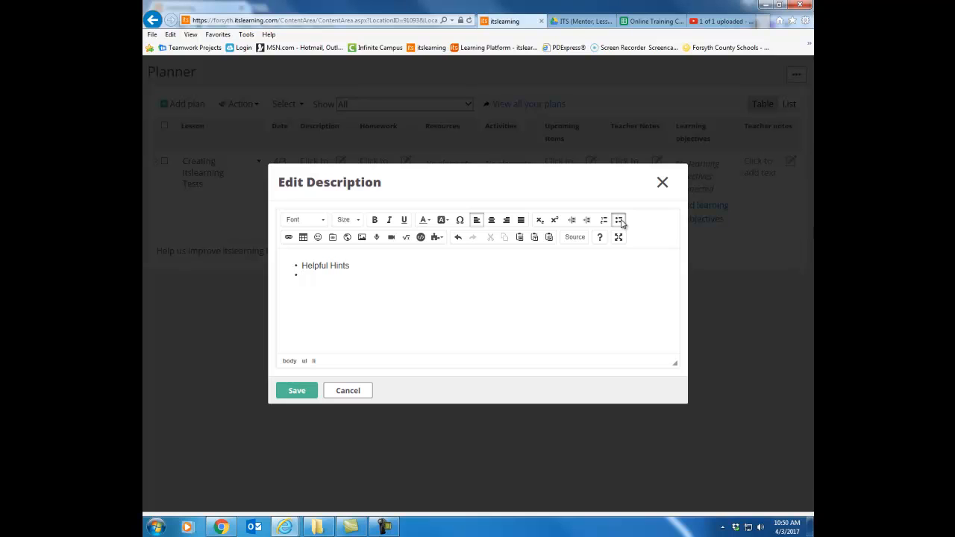
text(Taking an Online Test)
key(Return)
Add the bullets "Creating an Online Test" and "Assessing an Online Test" to the description and save it.
text(Creating )
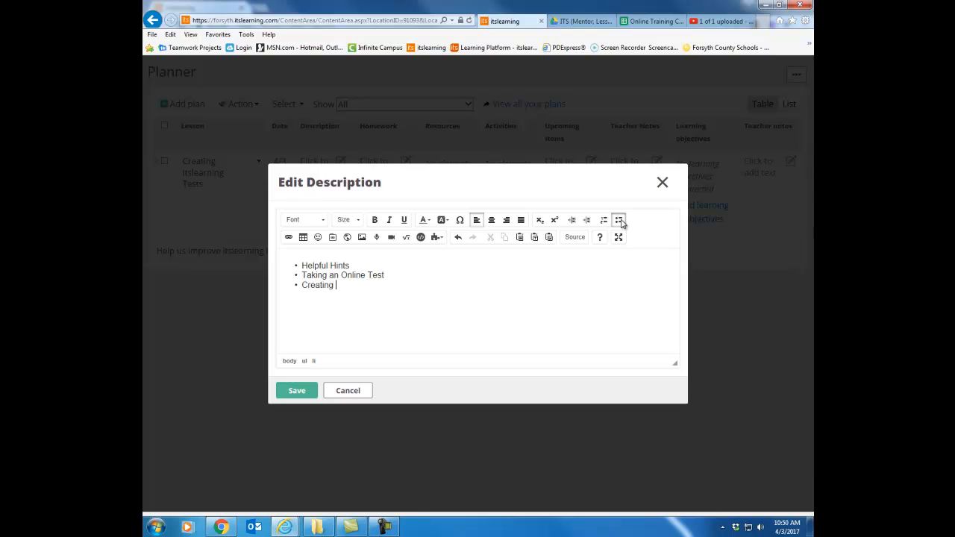
text(an Online Test)
text(Assess)
text(ing i)
text(an O)
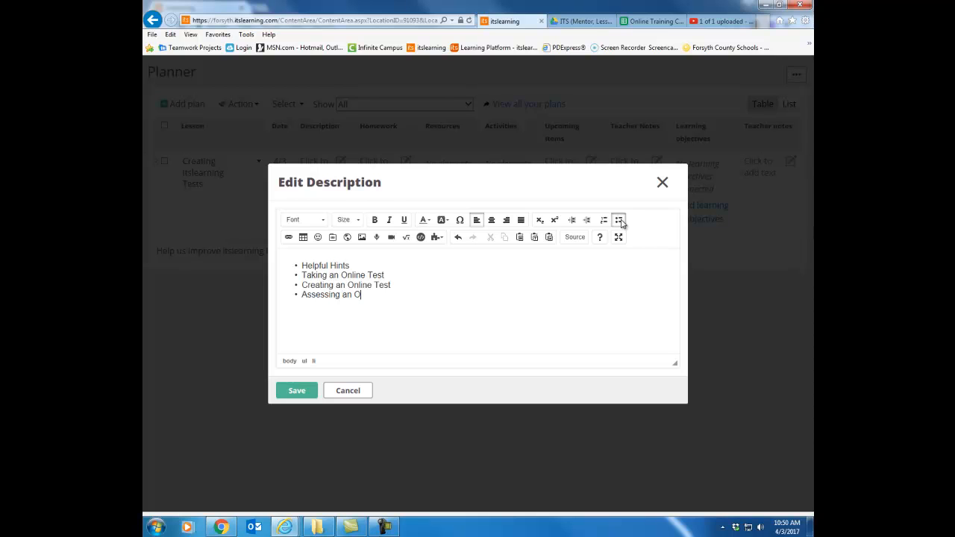
text(nline Test)
click(313, 388)
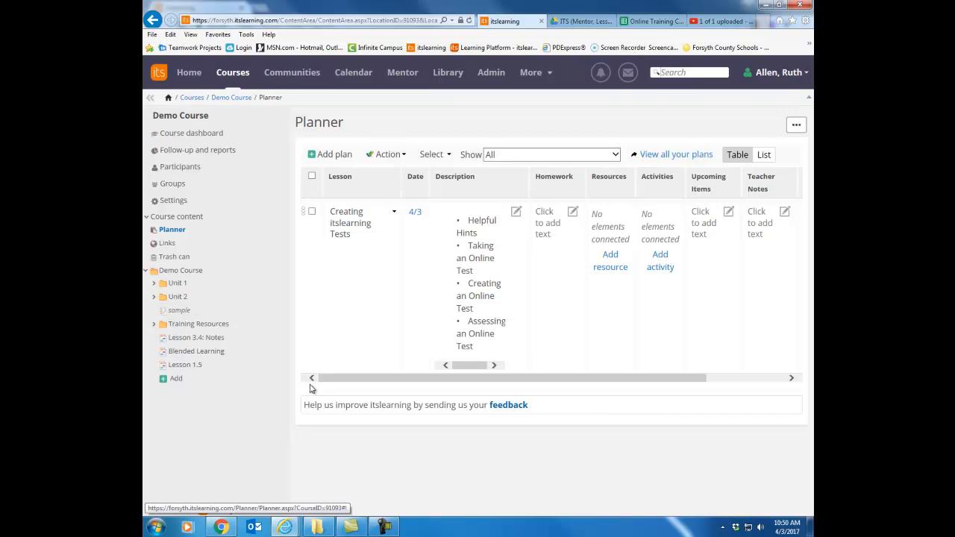
Enter "Create a test" as the lesson's homework and save it.
click(567, 215)
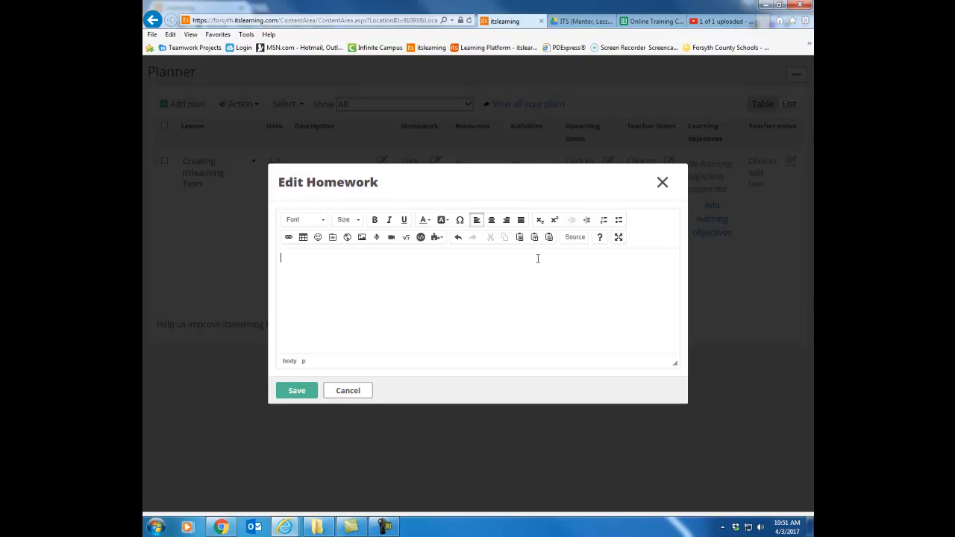
text(Create a test)
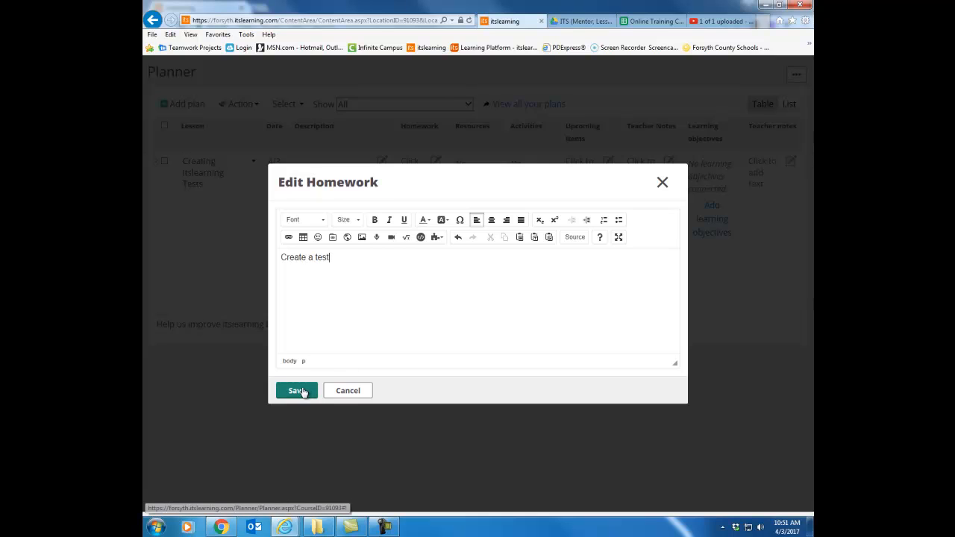
click(298, 390)
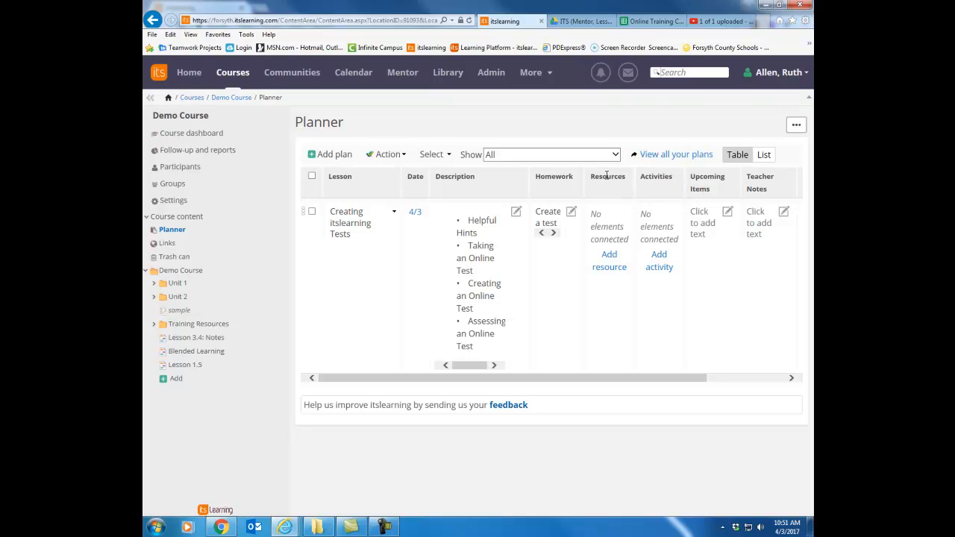
Sort the course's resources by folder and add "Creating Assessments in itslearning" from Training Resources to the lesson.
click(610, 258)
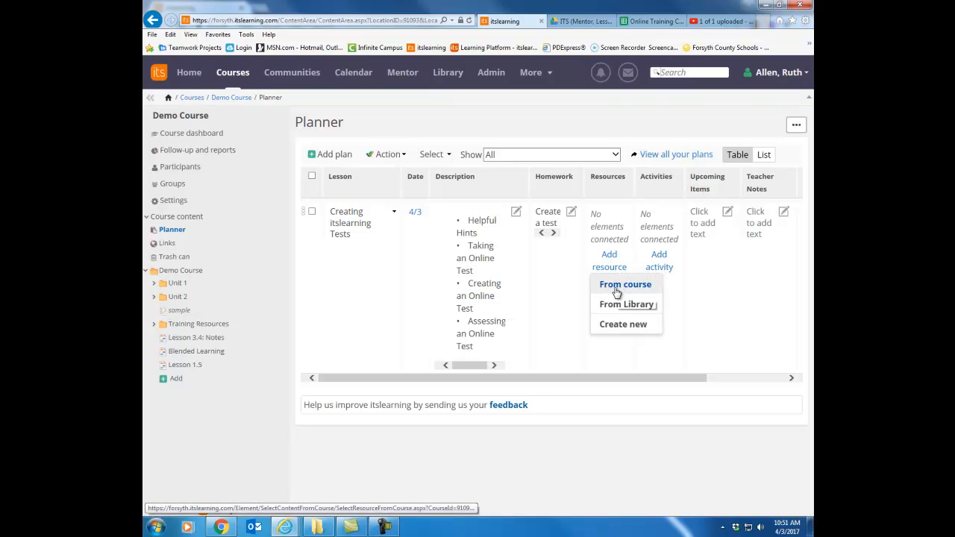
click(615, 288)
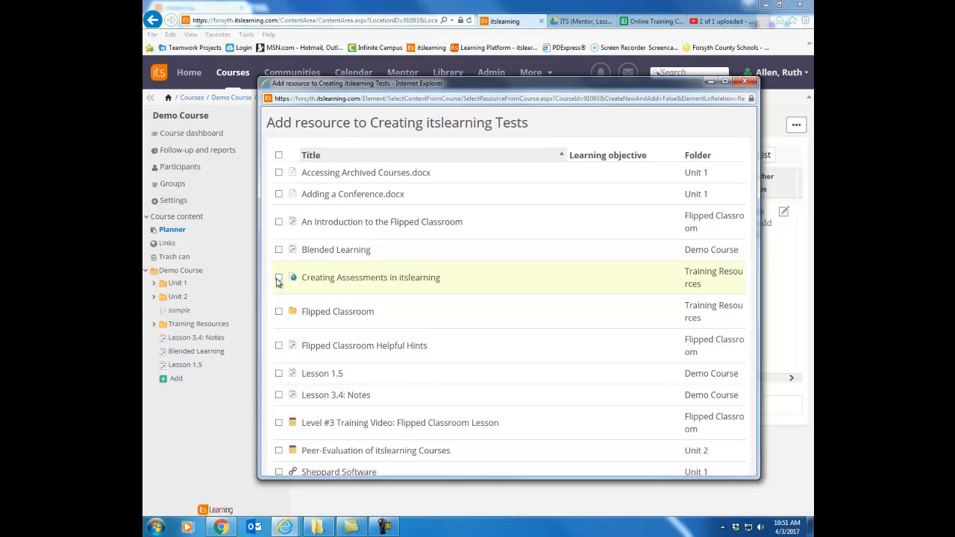
click(697, 157)
scroll(706, 313, down, 5)
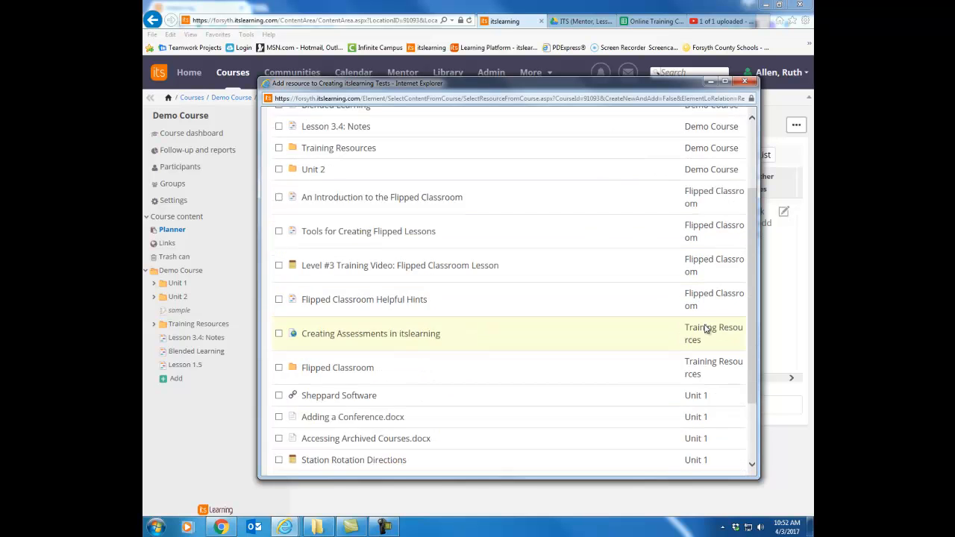
scroll(706, 328, up, 5)
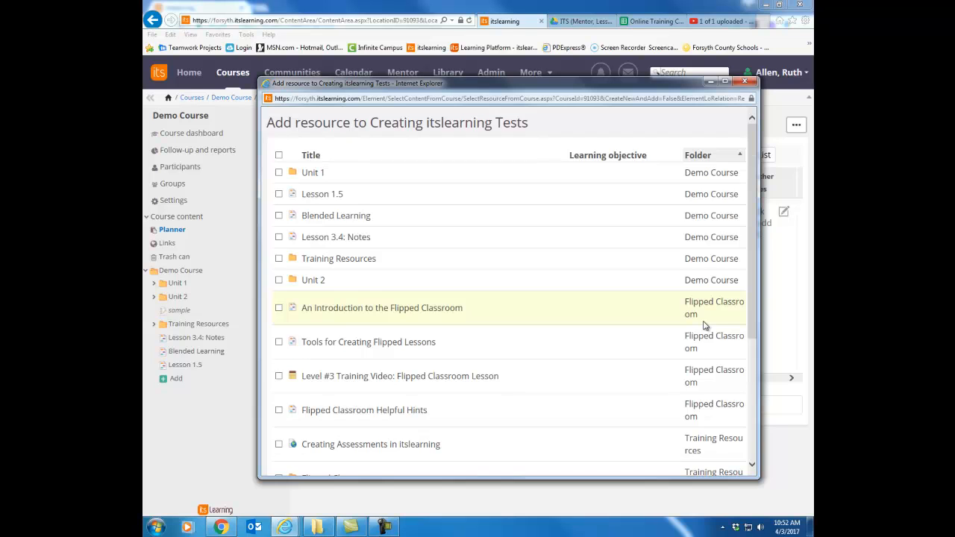
scroll(704, 325, down, 3)
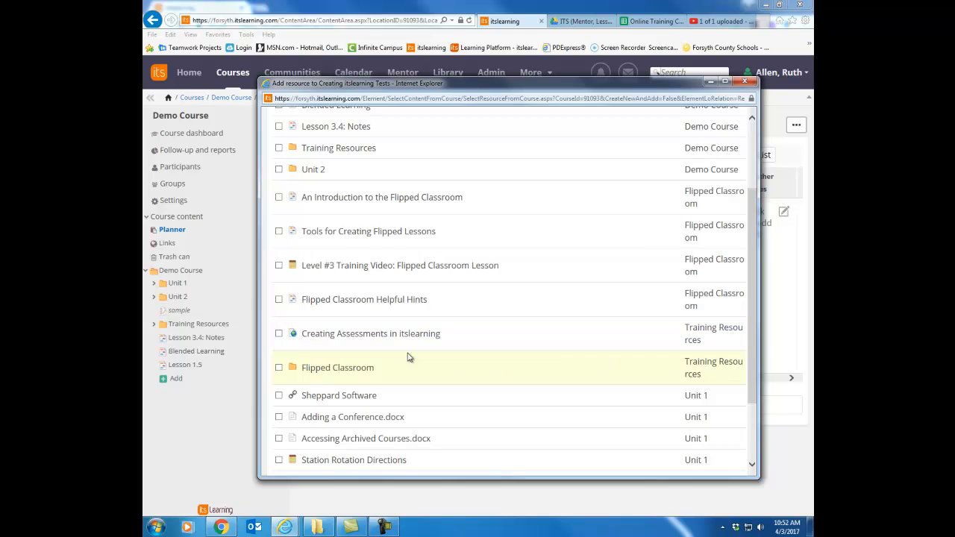
click(280, 336)
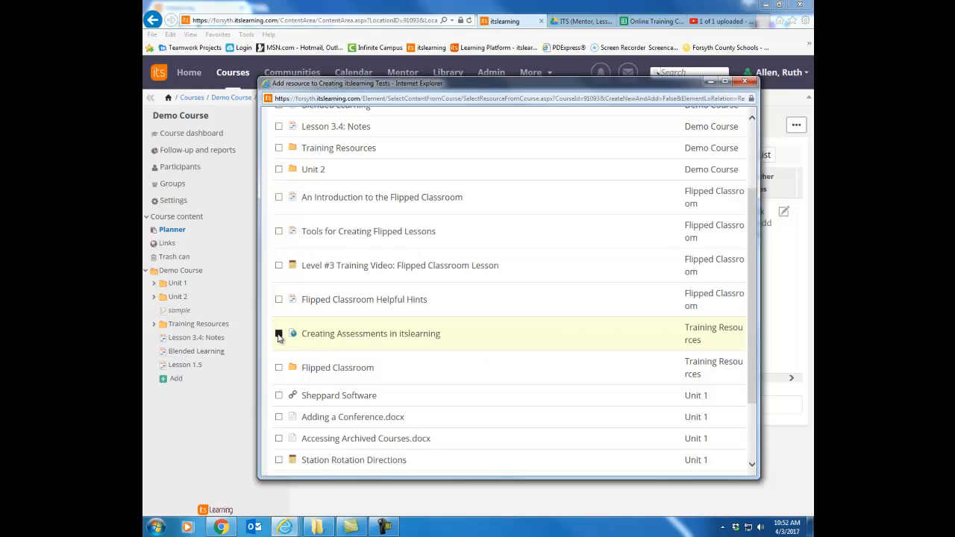
scroll(279, 335, down, 3)
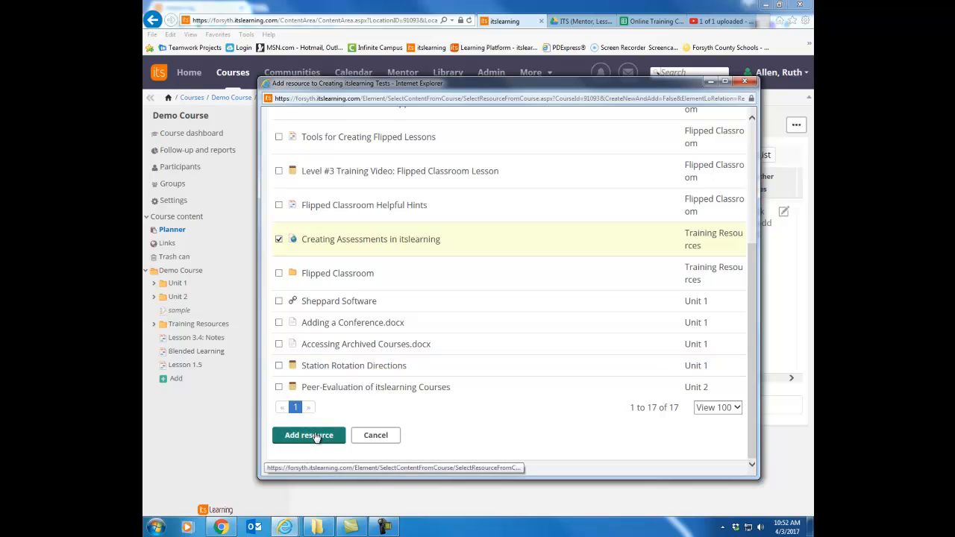
click(309, 435)
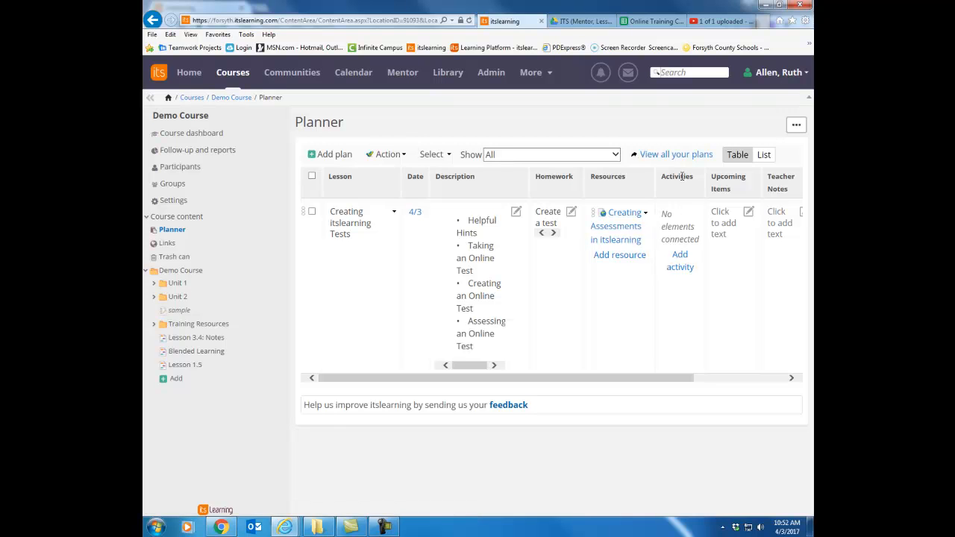
Add the existing course activity "itslearning Review Test" to the lesson.
click(683, 259)
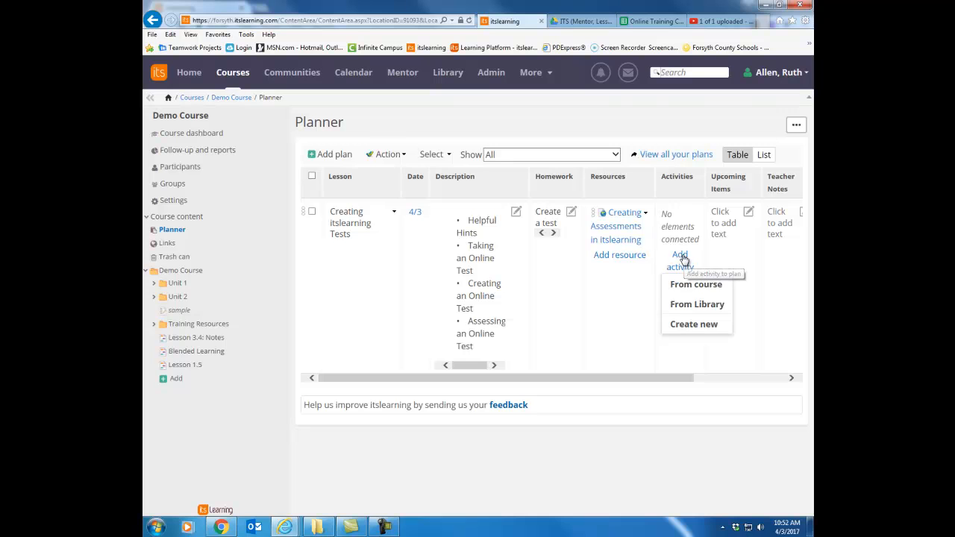
click(691, 286)
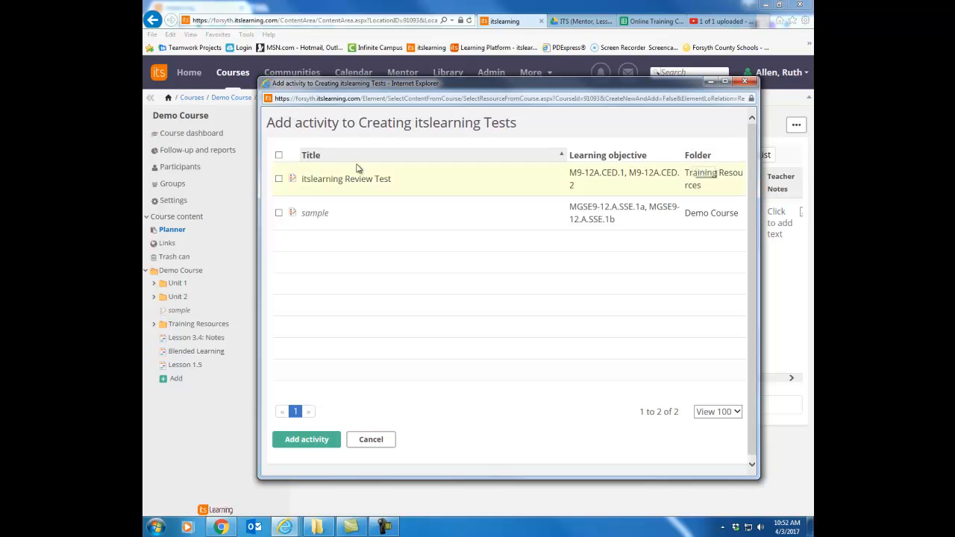
click(279, 180)
click(323, 441)
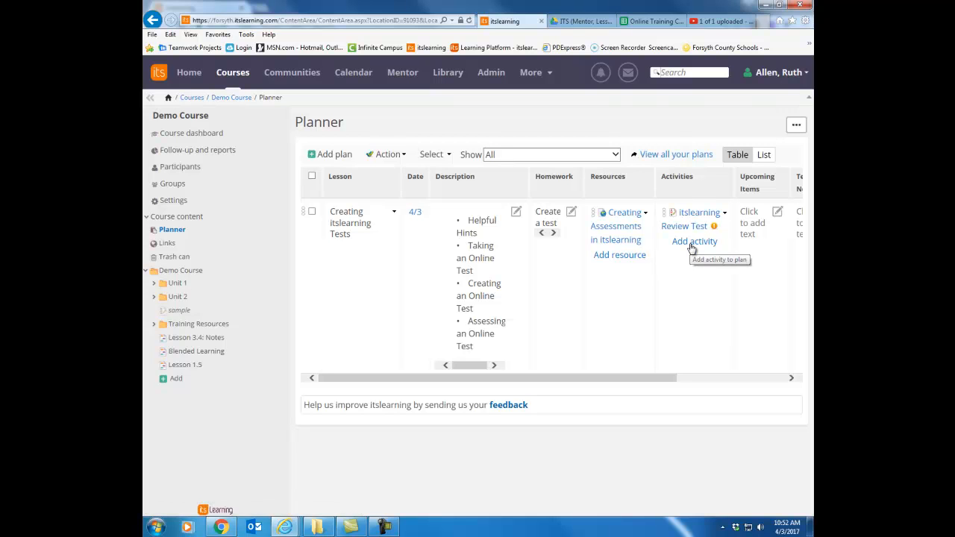
Connect learning objective MGSE9-12.N.Q.2 from Mathematics - 2015, Algebra 1, Quantities, to the lesson.
drag(666, 378, 730, 380)
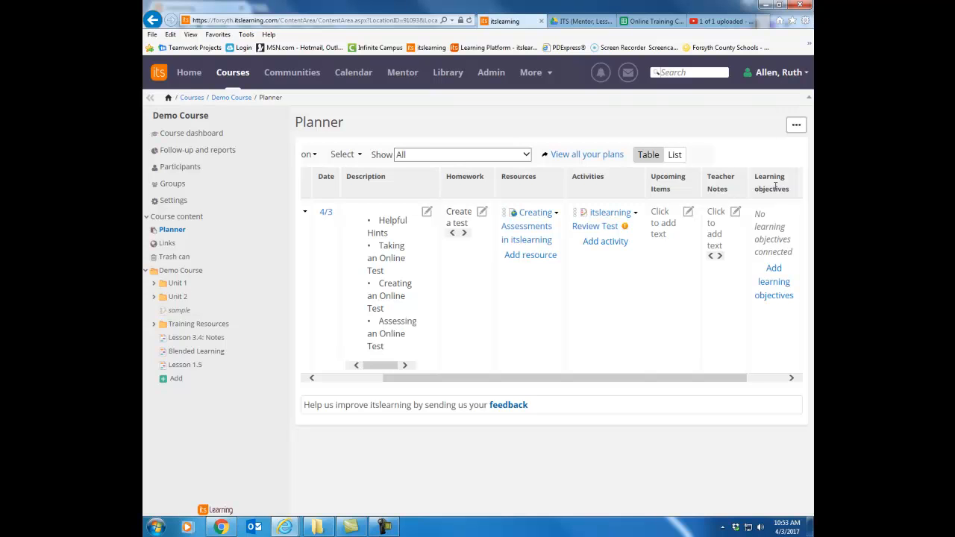
click(773, 274)
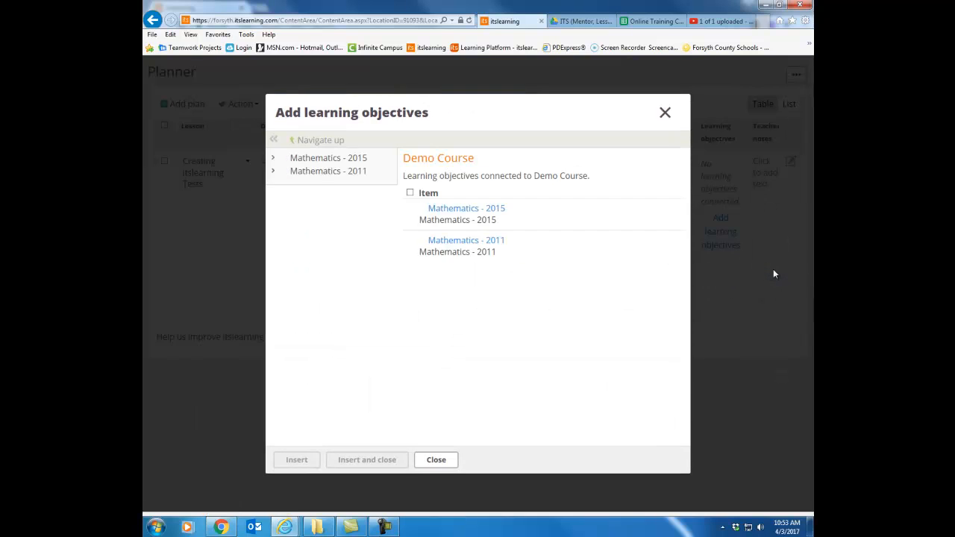
click(472, 214)
click(458, 214)
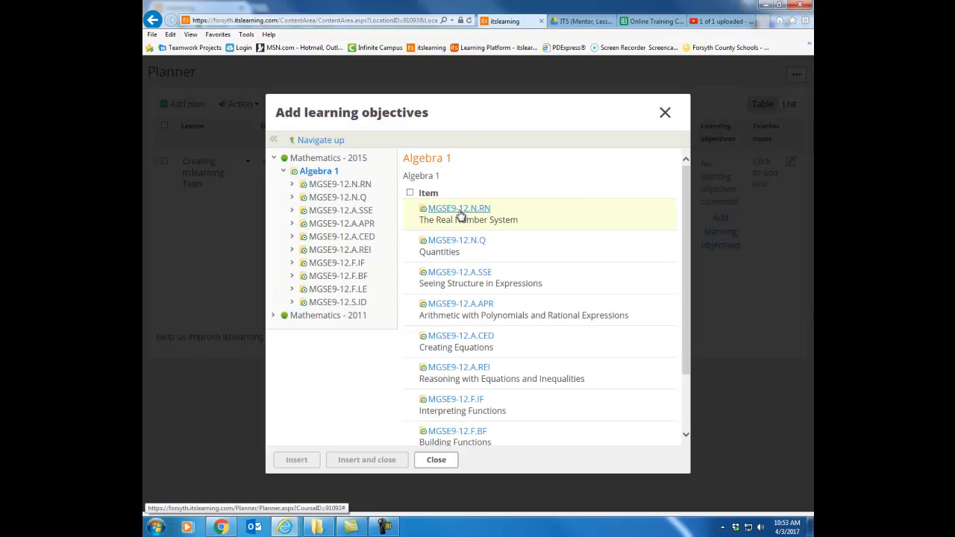
click(472, 240)
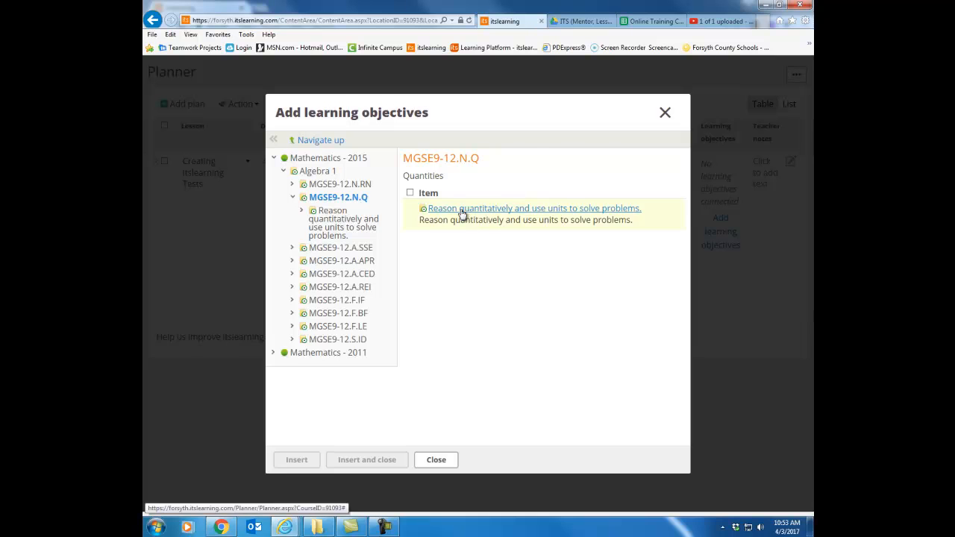
click(462, 210)
click(410, 266)
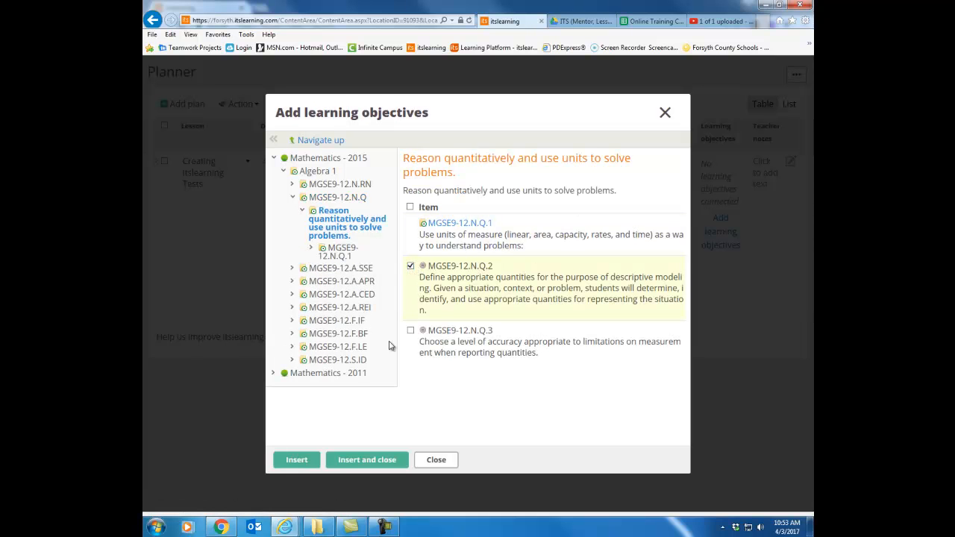
click(352, 457)
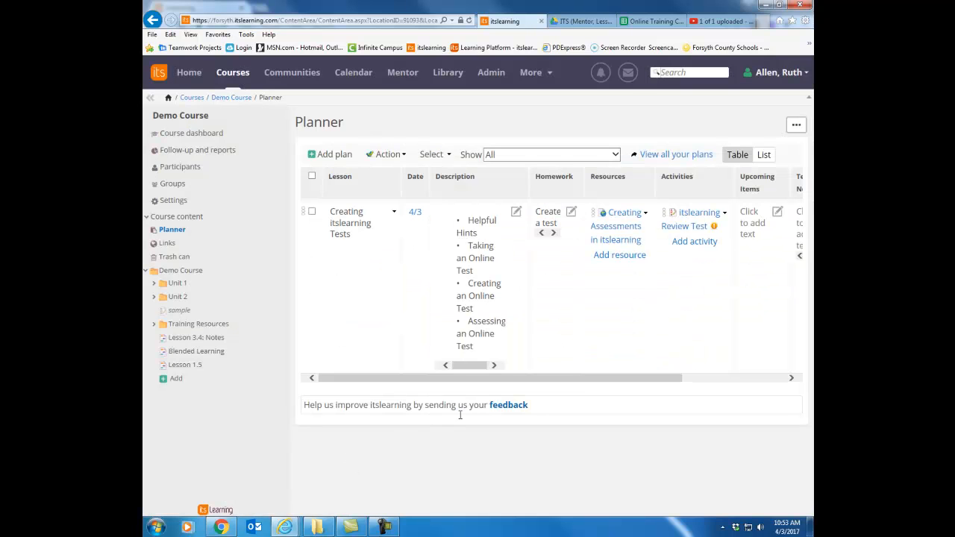
drag(588, 378, 773, 379)
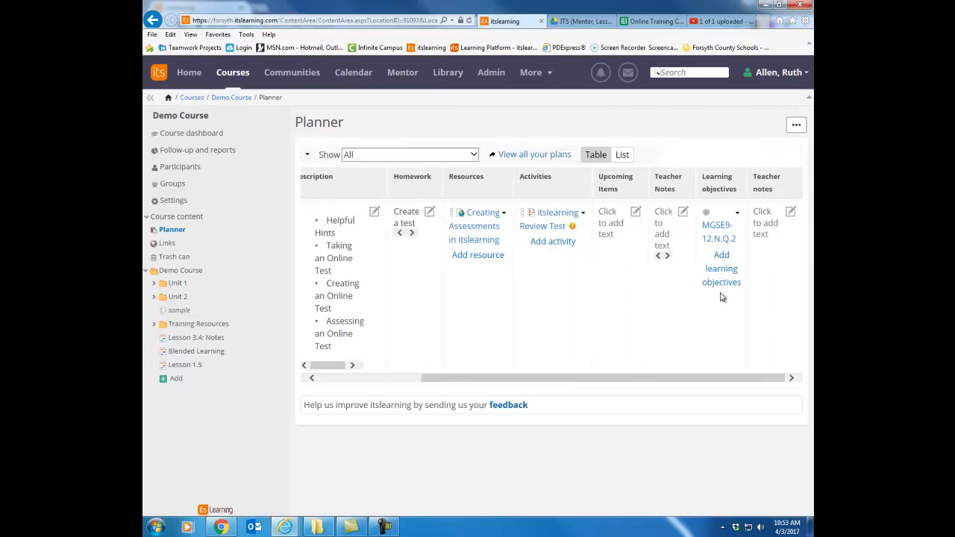
Check how the lesson plan appears on the course dashboard, and return to the course planner.
drag(712, 377, 508, 354)
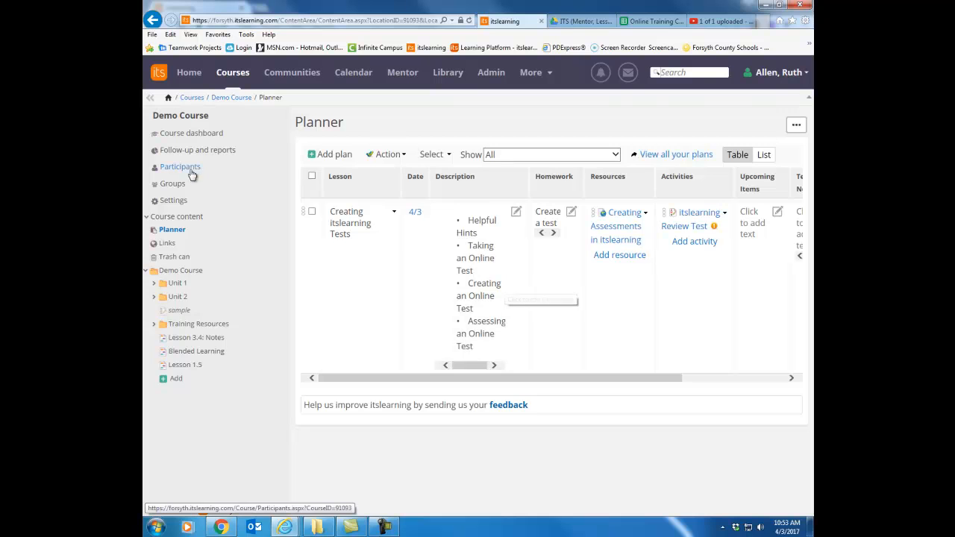
click(196, 135)
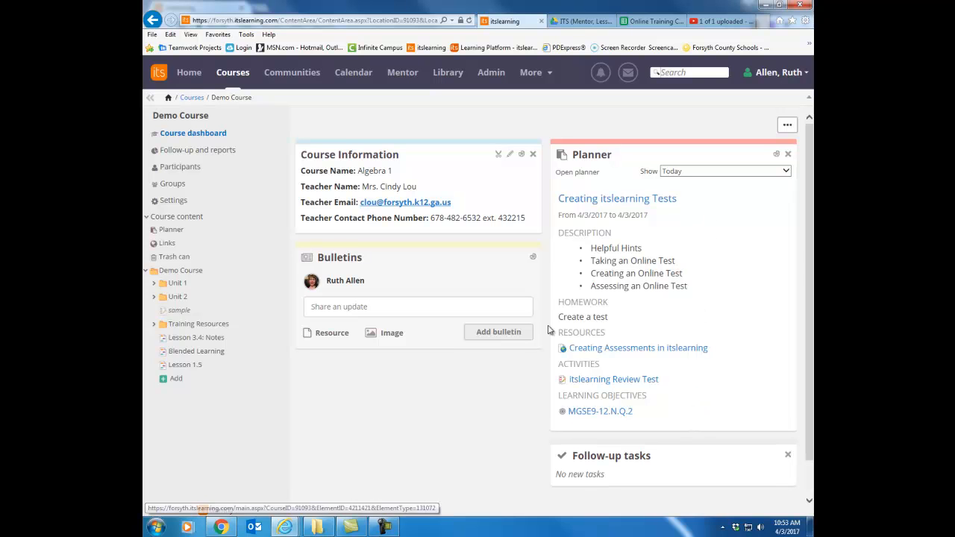
click(171, 231)
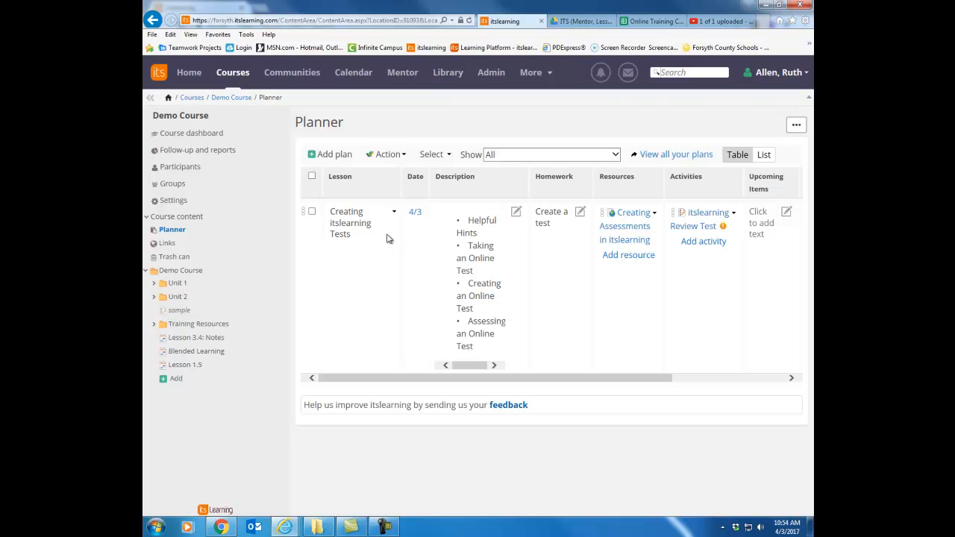
Copy the "Creating itslearning Tests" plan to the FCS Sandbox course, including its connected resources and activities.
click(312, 212)
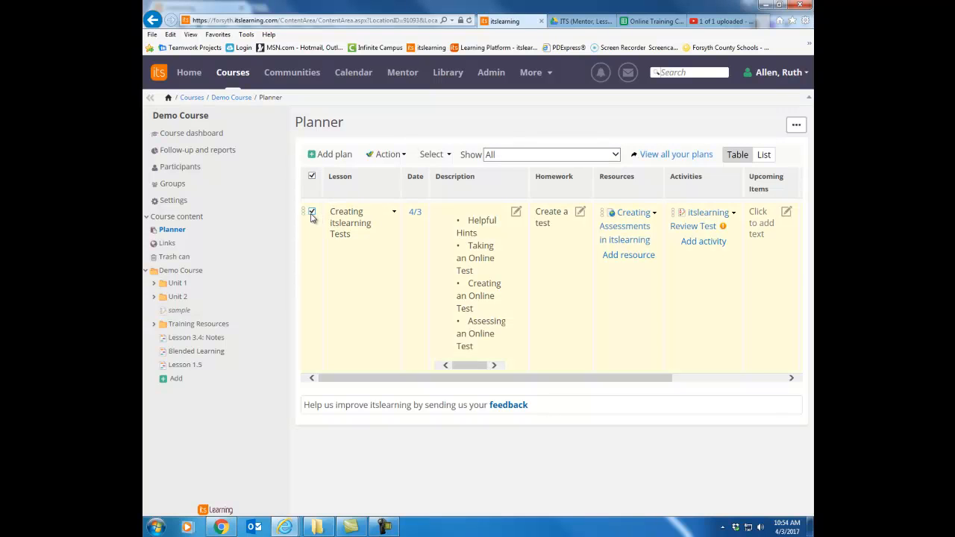
click(388, 154)
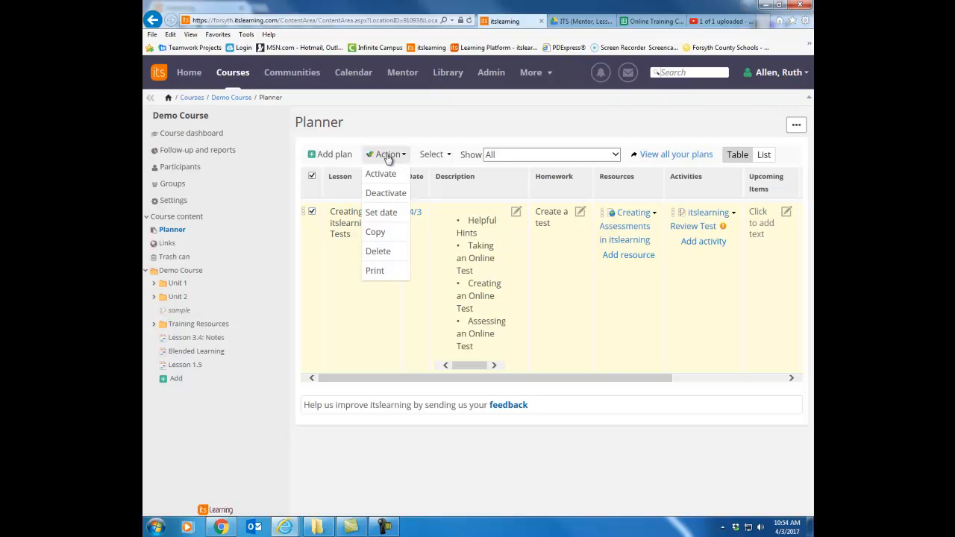
click(369, 235)
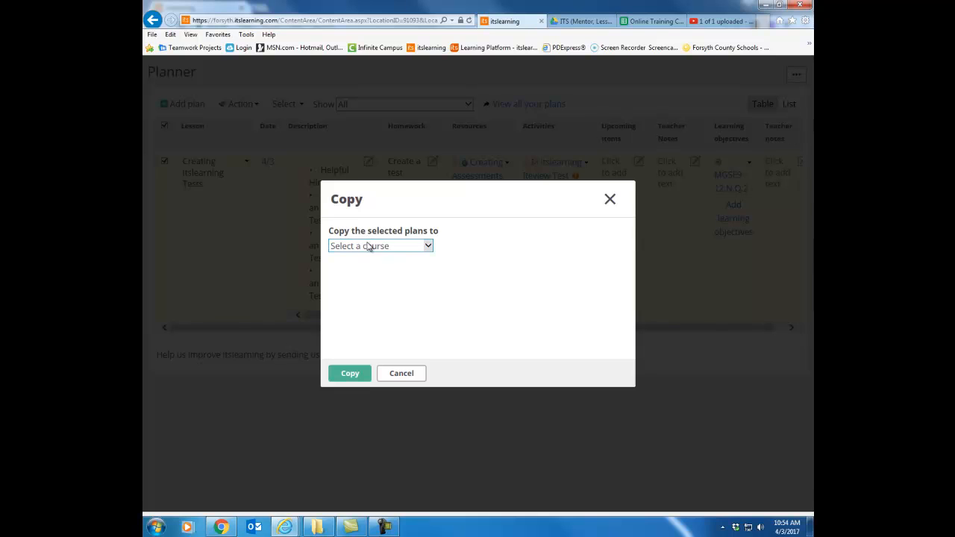
click(413, 247)
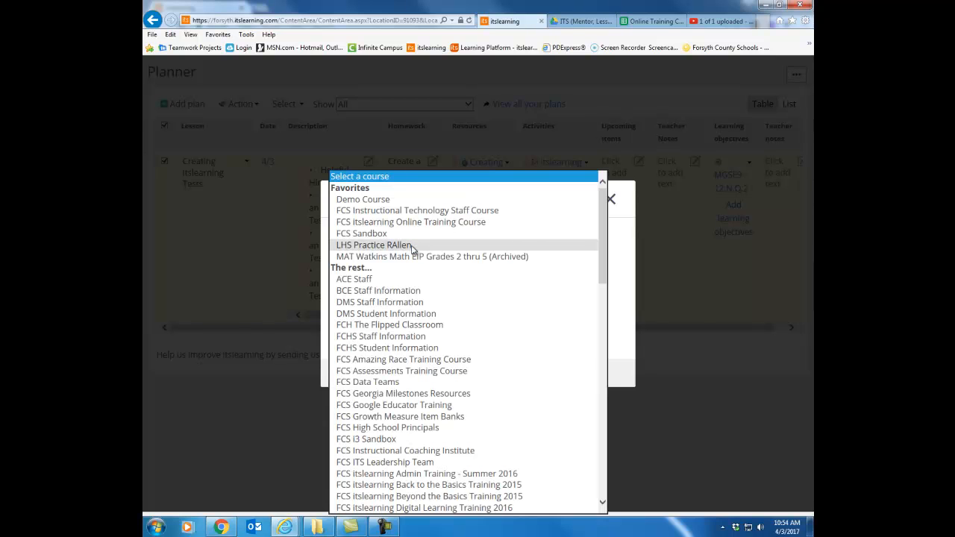
click(383, 234)
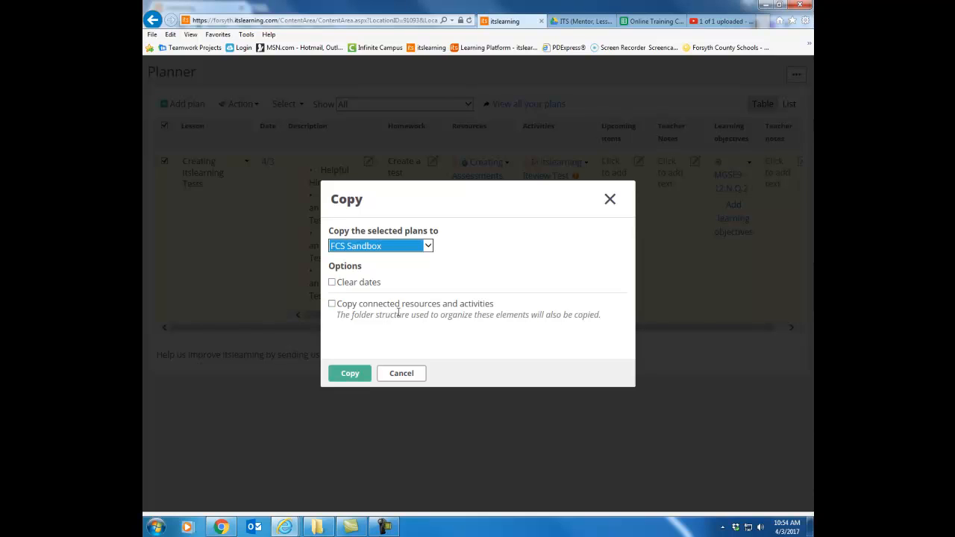
click(332, 304)
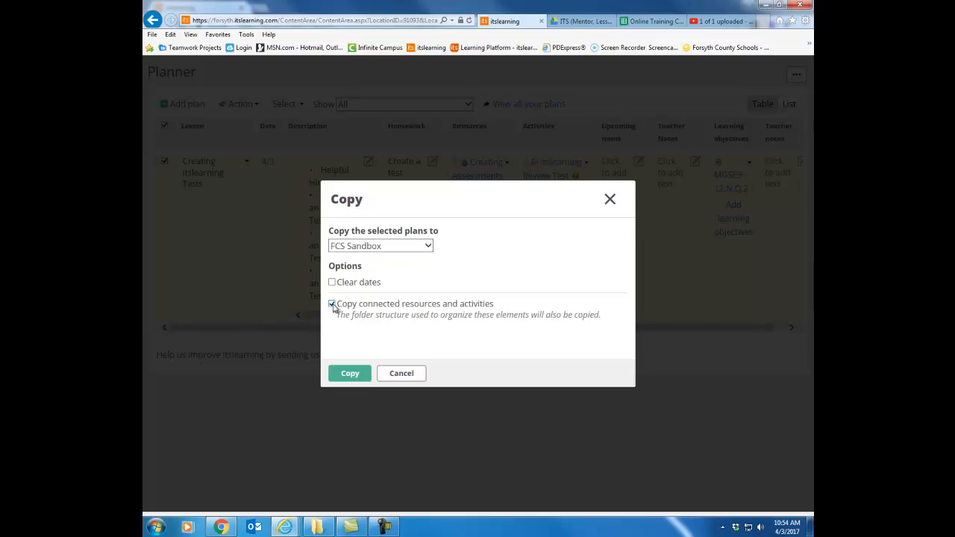
click(355, 376)
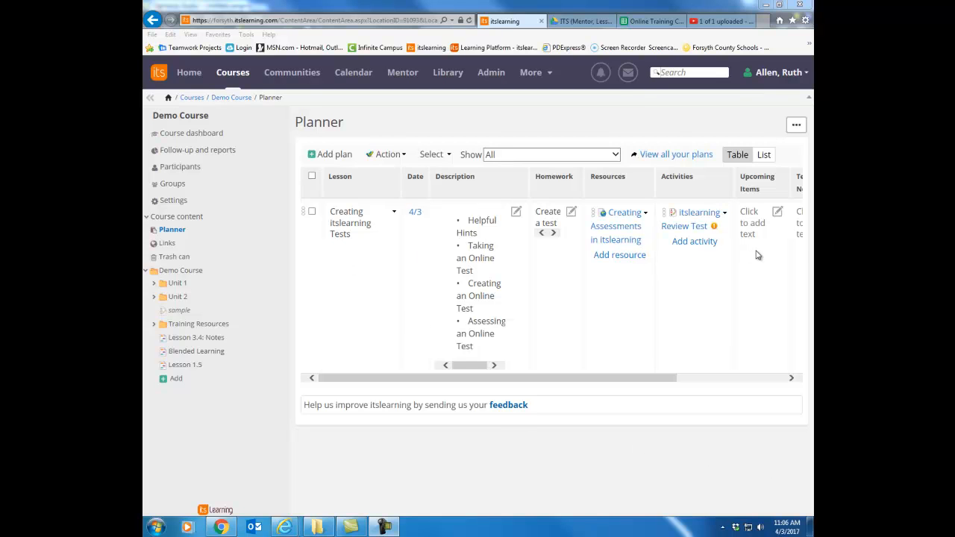
Add a second plan titled "Lesson 2" with start and stop dates of 4/4/2017.
click(334, 155)
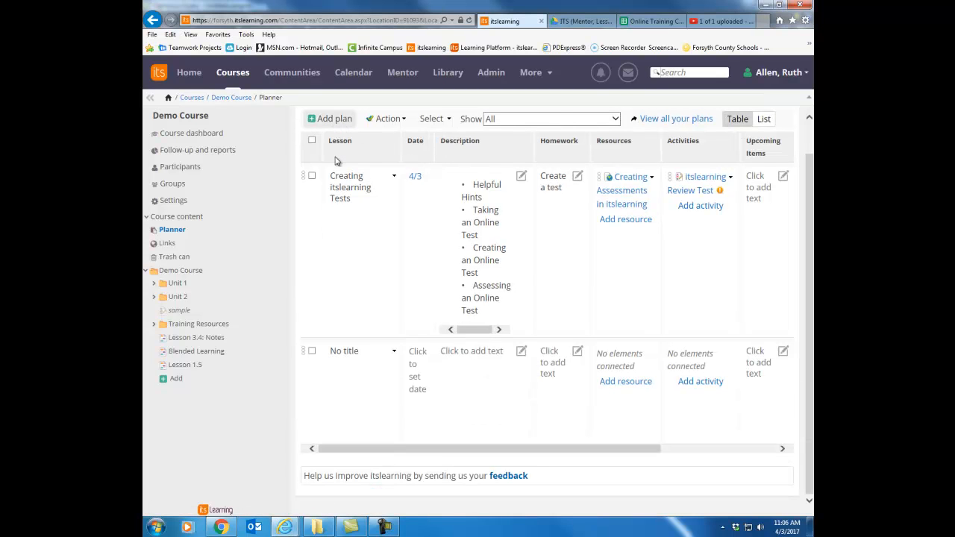
click(359, 355)
text(Lesson 2)
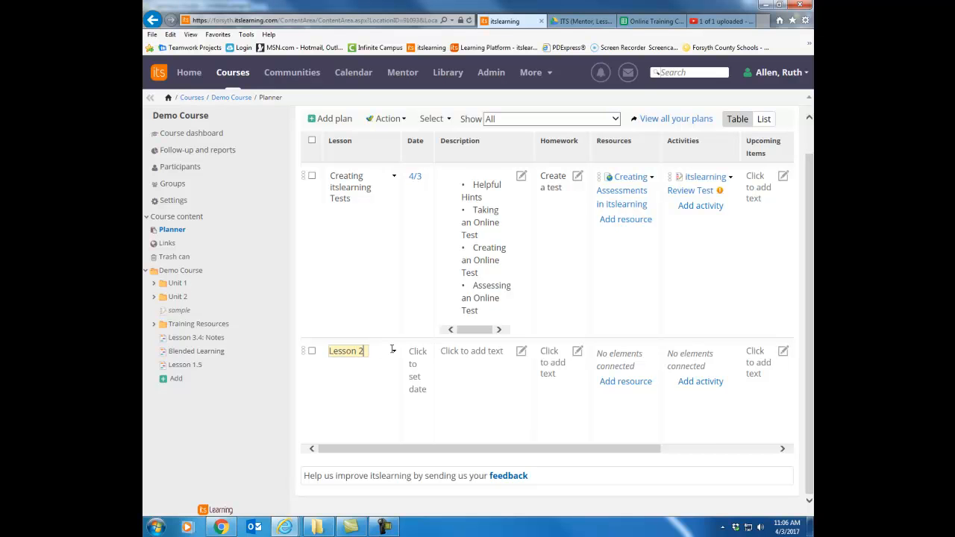
click(416, 361)
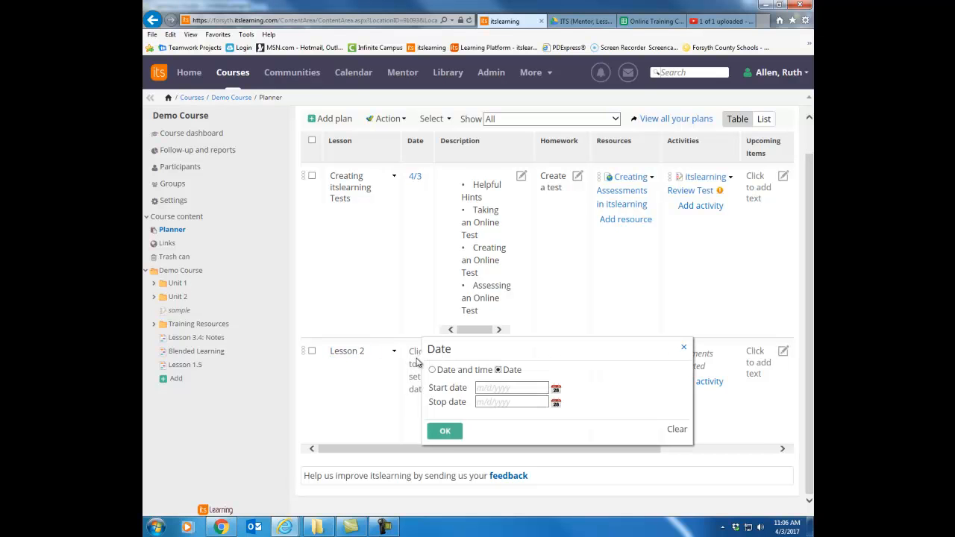
click(556, 389)
click(552, 286)
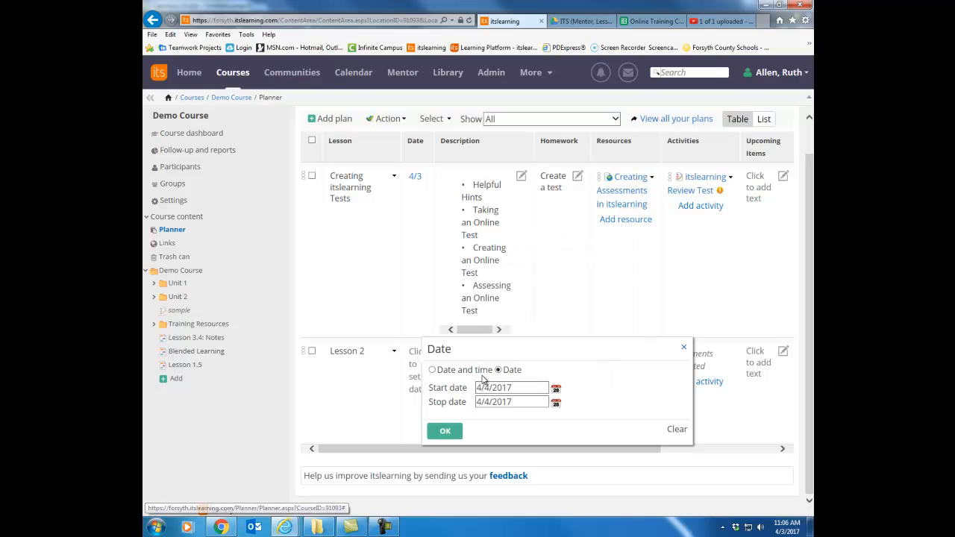
click(444, 432)
Enter the bulleted items "Questions" and "Lesson" as Lesson 2's description and save it.
click(516, 351)
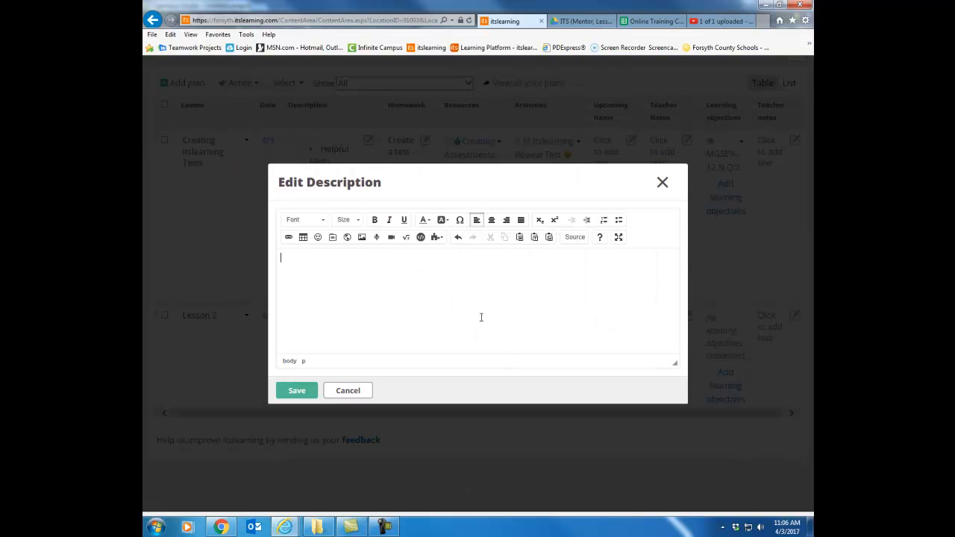
click(620, 221)
text(Questions )
text(Lesson)
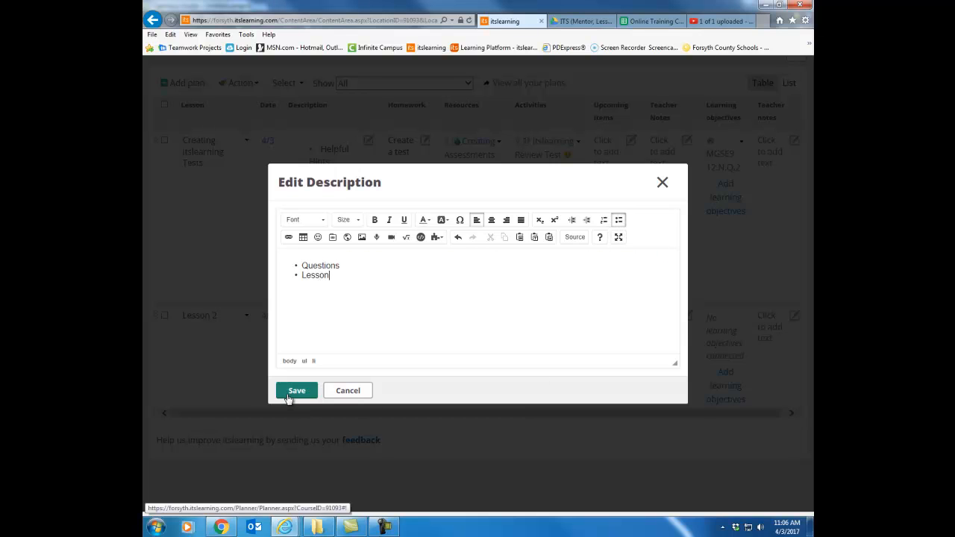
click(288, 397)
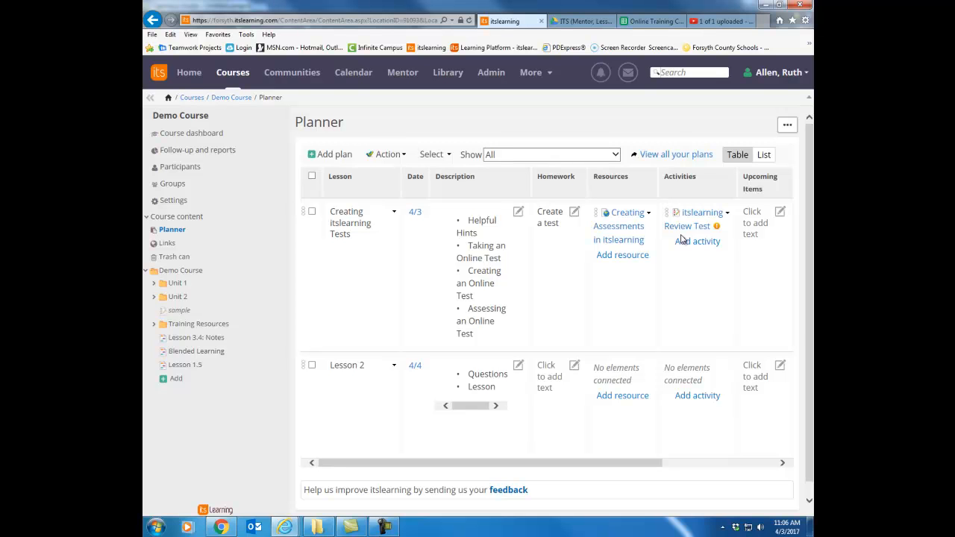
Switch to Chrome to review the day-by-day Unit 11 description in the Georgia Studies planner, and return to Internet Explorer.
click(221, 527)
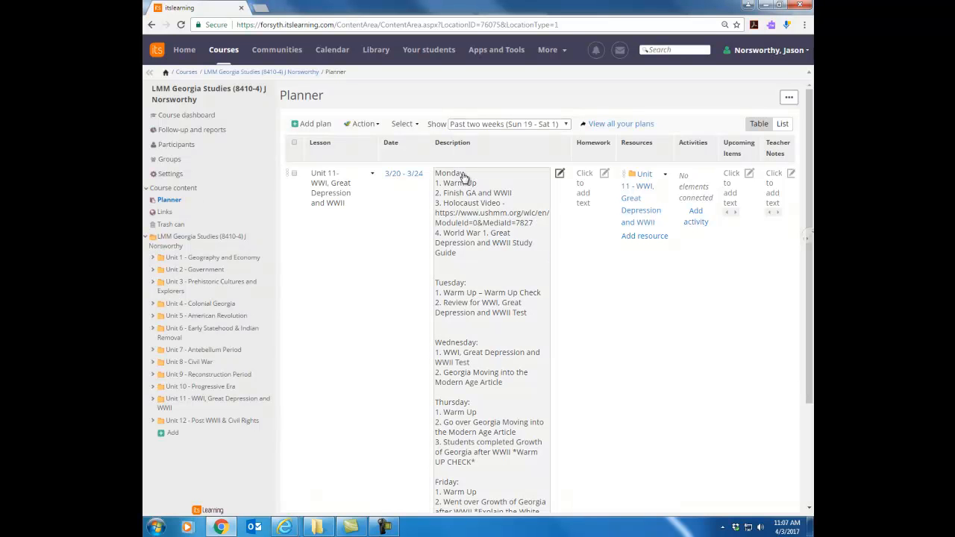
scroll(476, 379, down, 1)
scroll(475, 379, down, 1)
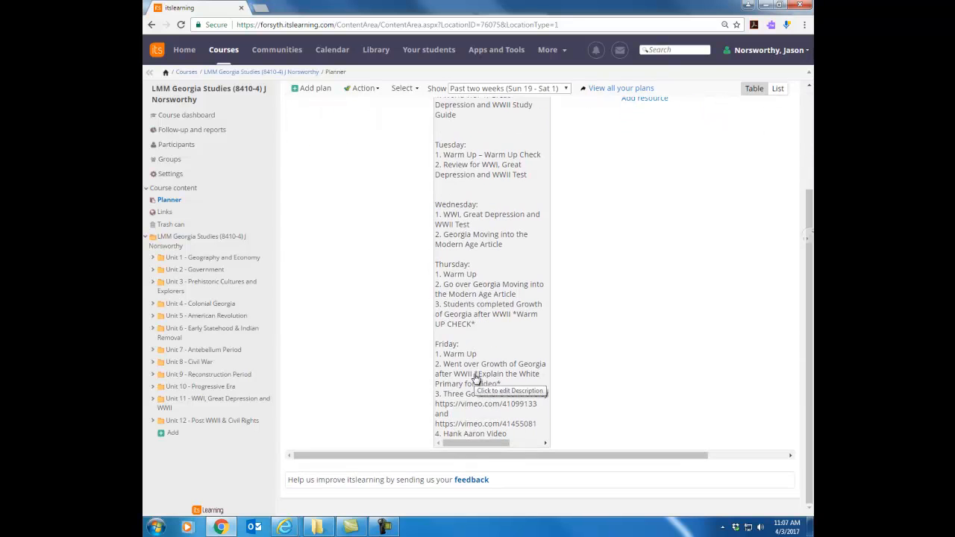
scroll(476, 379, up, 1)
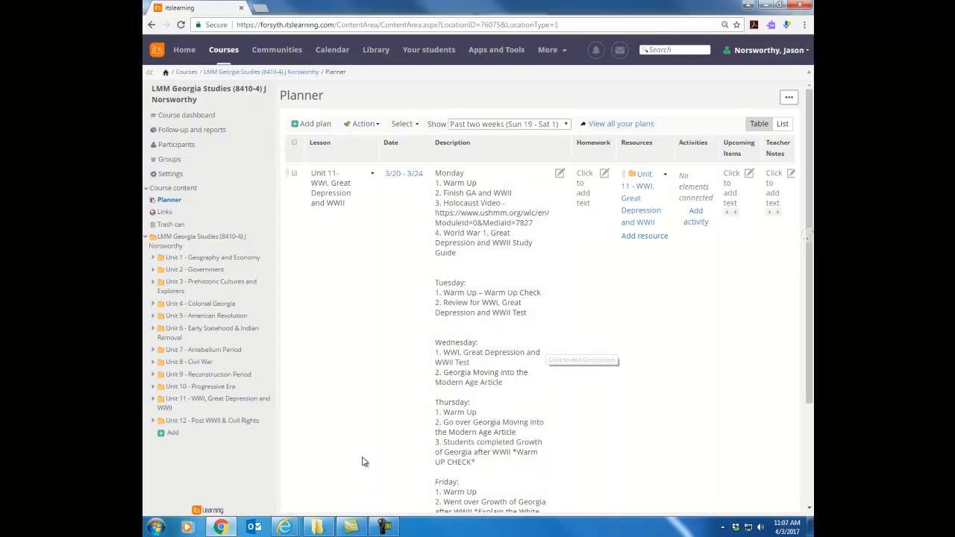
mouse_move(284, 527)
click(251, 470)
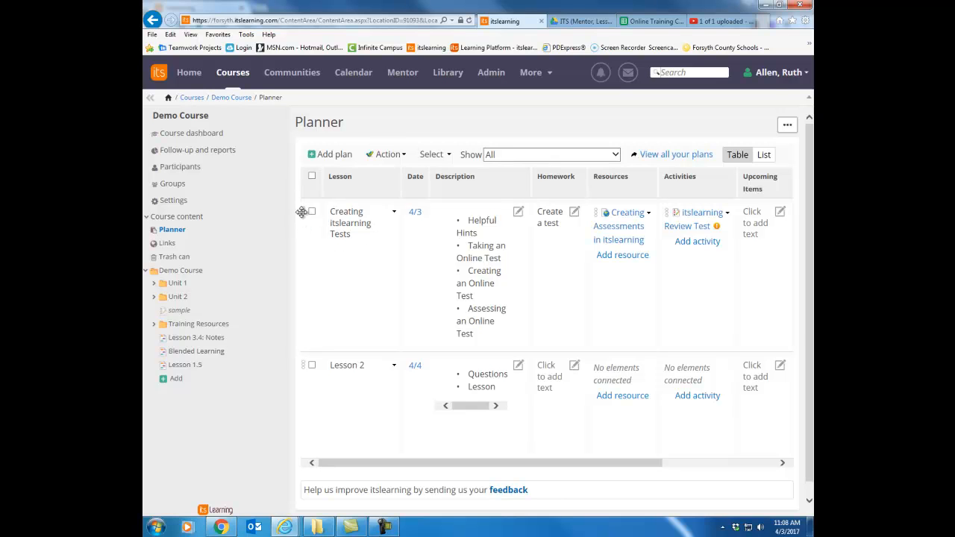
Move the "Creating itslearning Tests" plan below Lesson 2 and set its start and stop dates to 4/5/2017.
drag(301, 212, 322, 327)
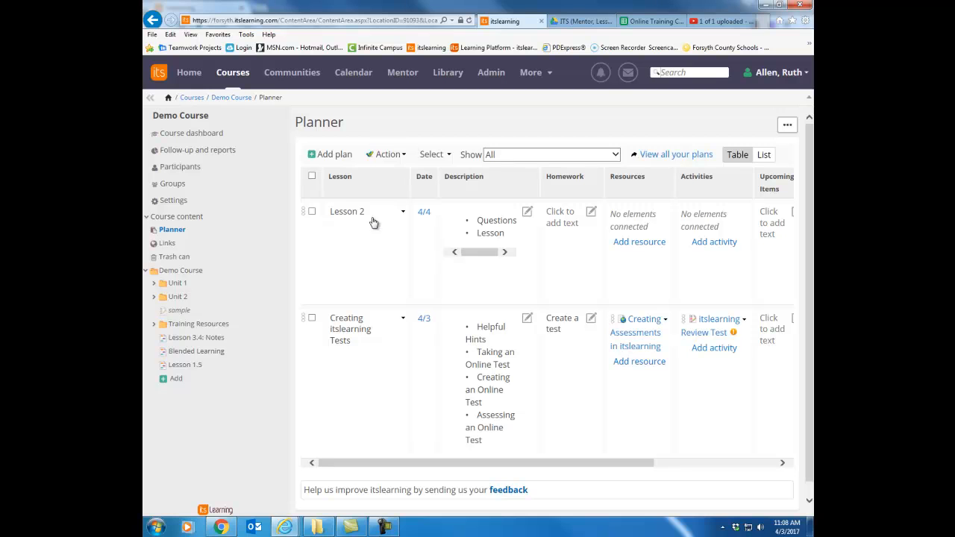
click(425, 326)
click(563, 350)
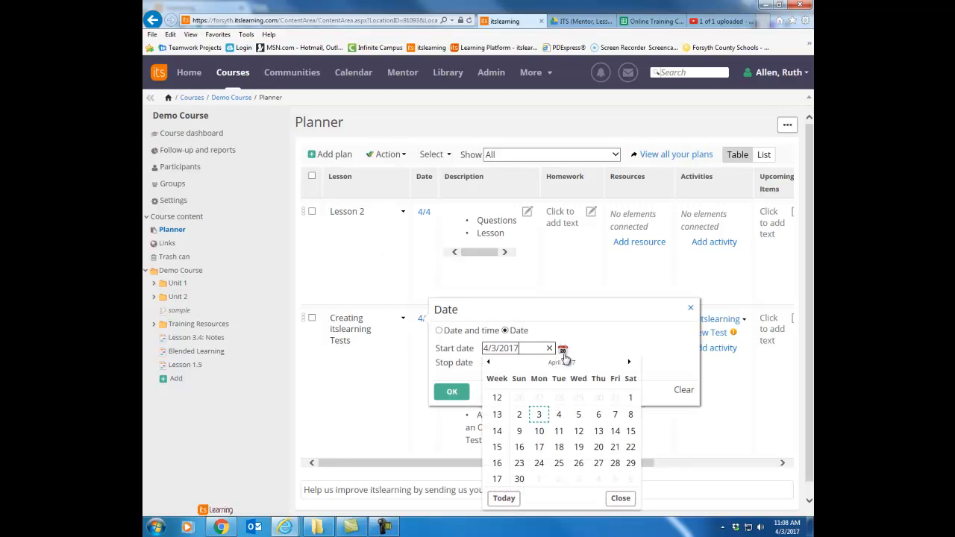
click(580, 422)
click(564, 364)
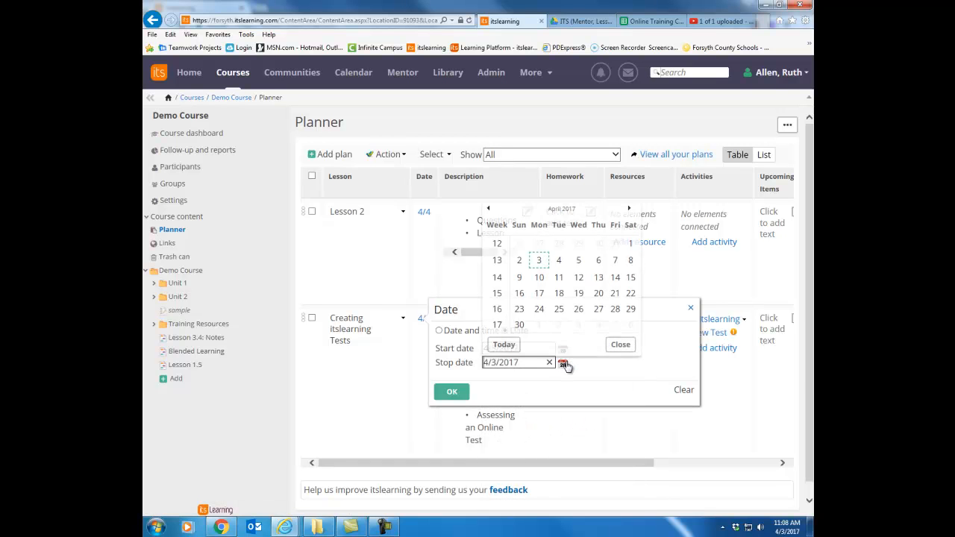
click(580, 263)
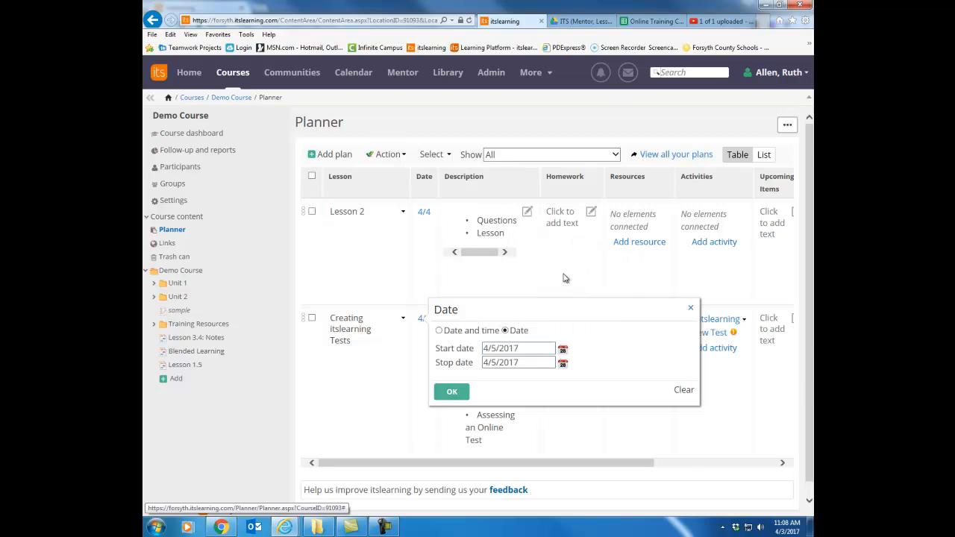
click(452, 392)
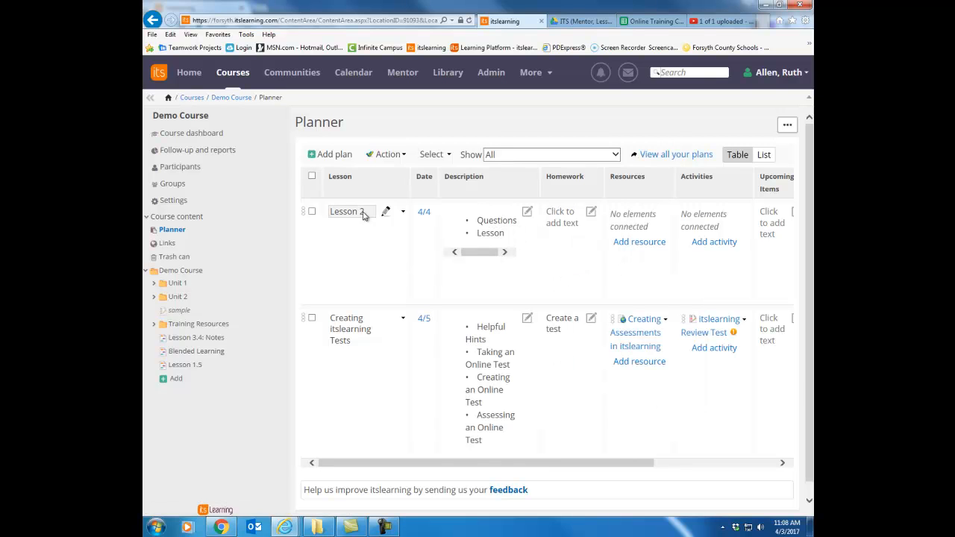
View this week's plans (Sun 2 - Sat 8) in the course dashboard's Planner block, and reopen the course planner.
click(220, 135)
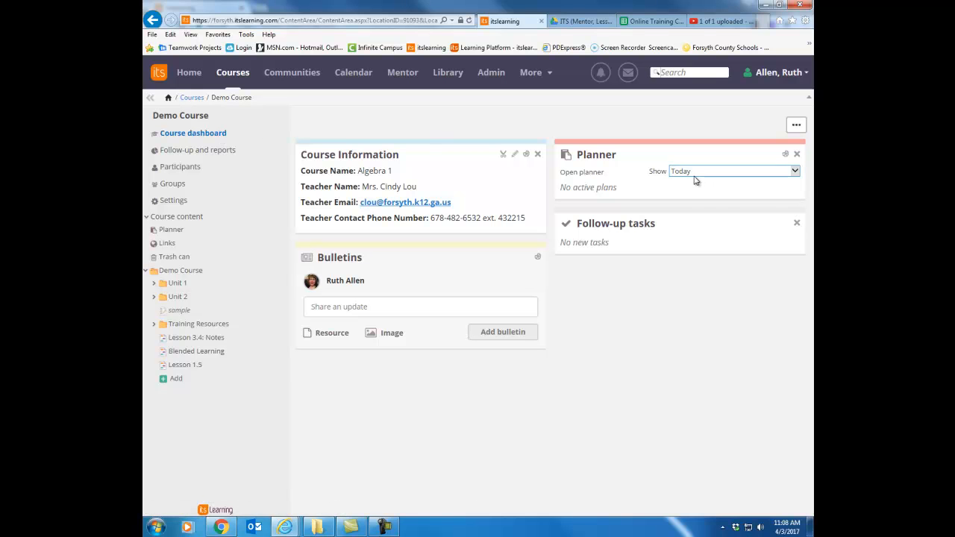
click(693, 176)
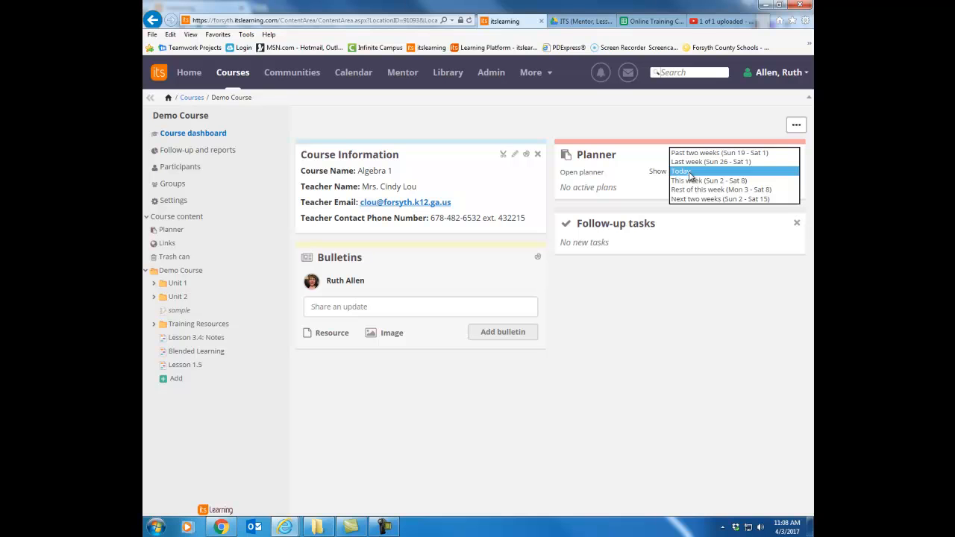
click(690, 181)
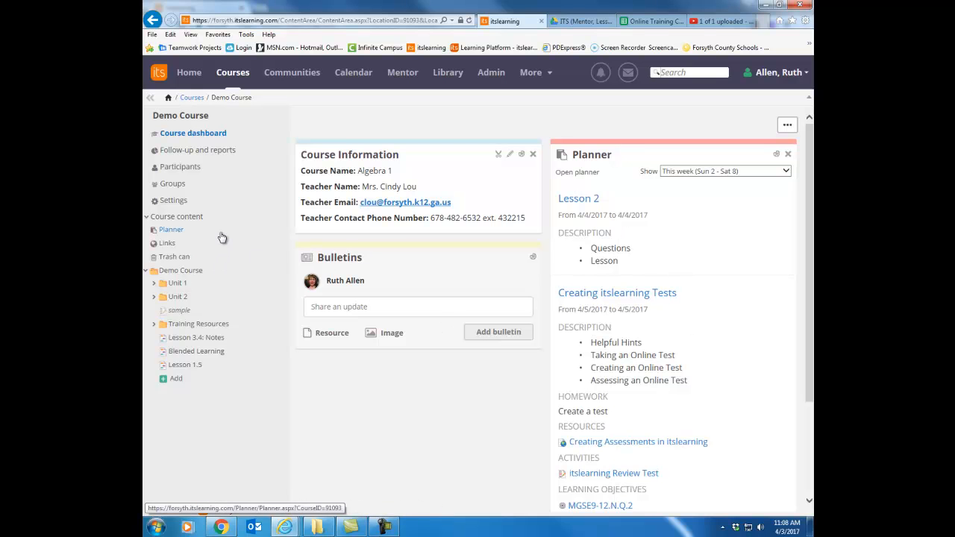
click(171, 229)
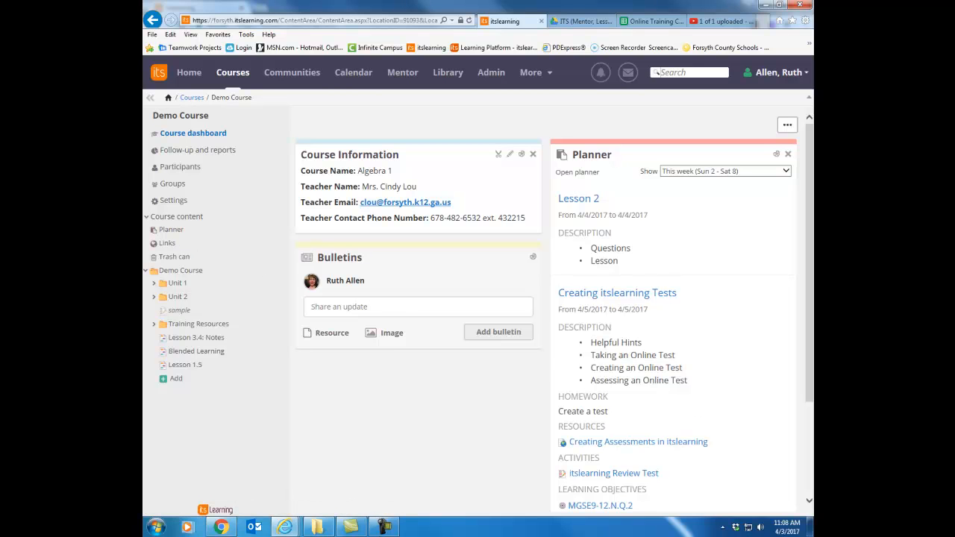